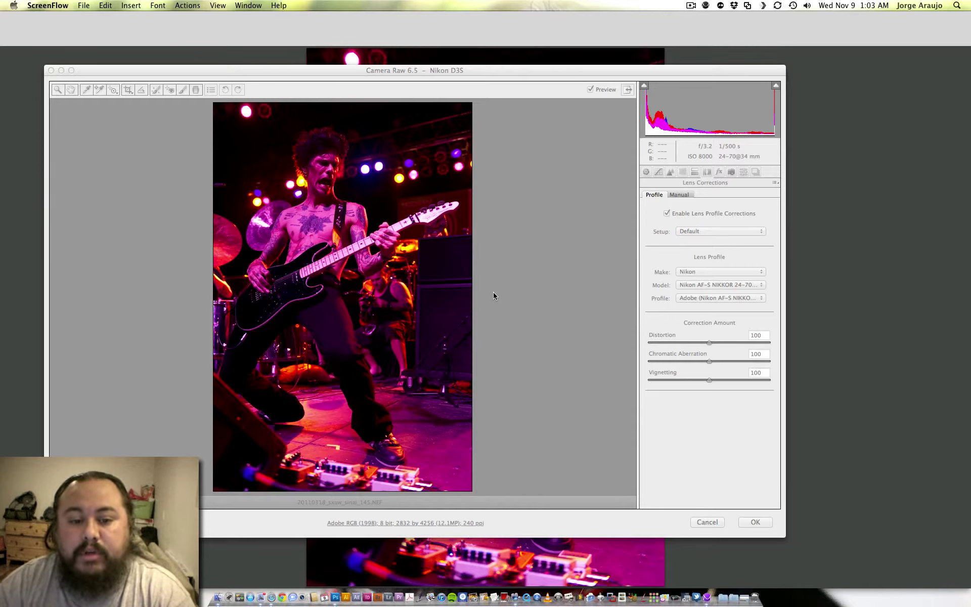
Step: Compare the concert photo with the Nikon lens profile corrections disabled and enabled, leaving them enabled
click(490, 72)
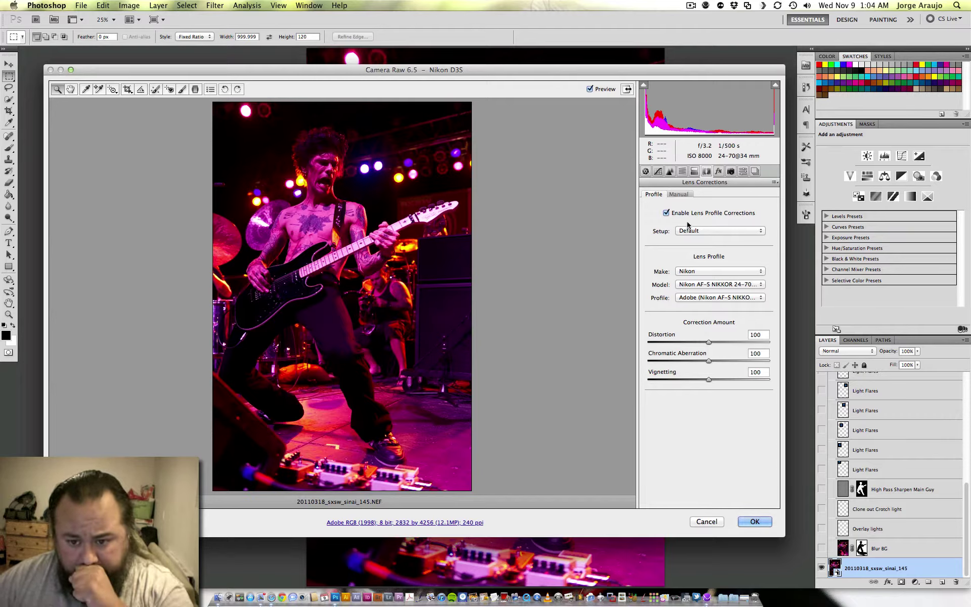
click(667, 213)
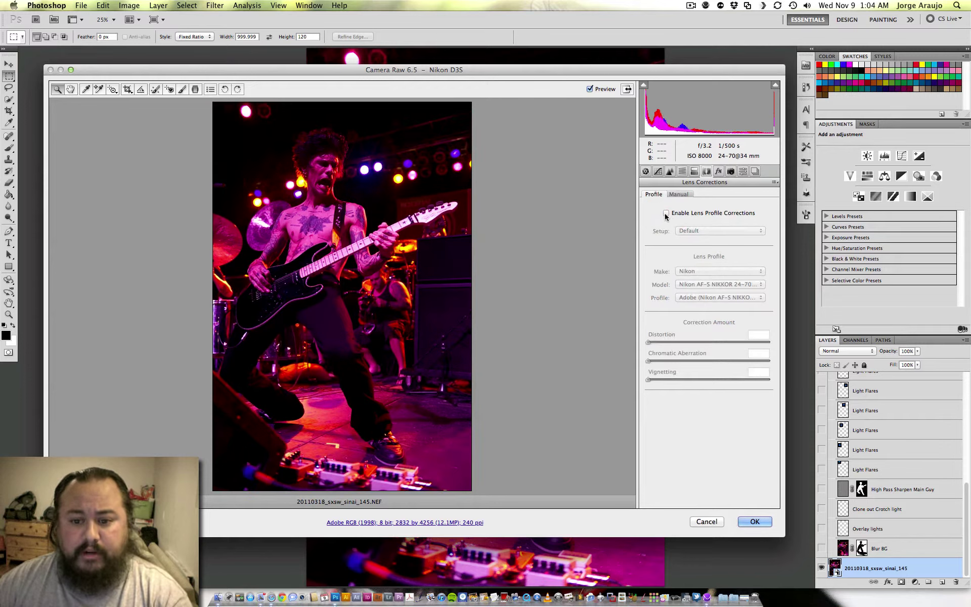
click(667, 213)
click(667, 213)
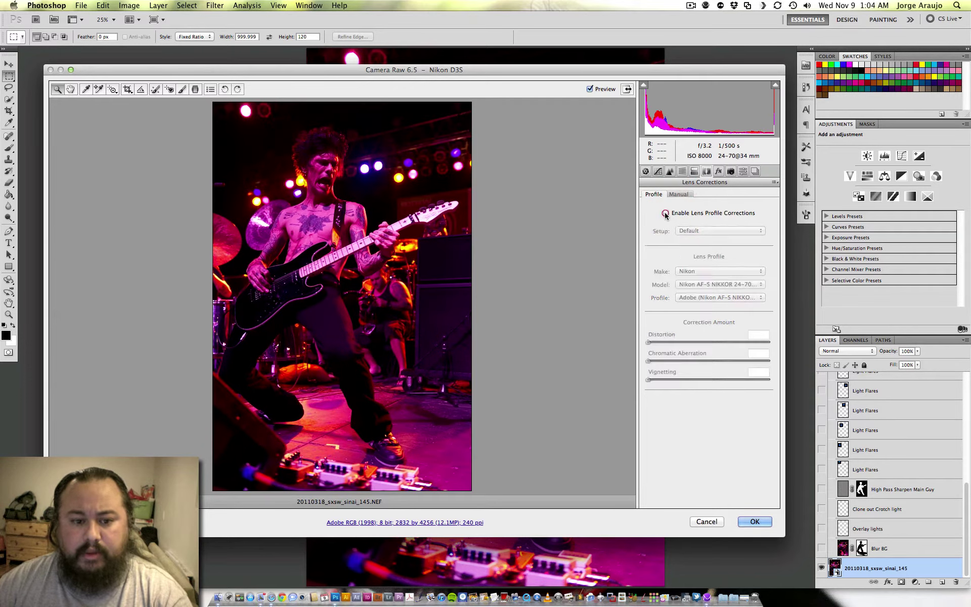
click(667, 213)
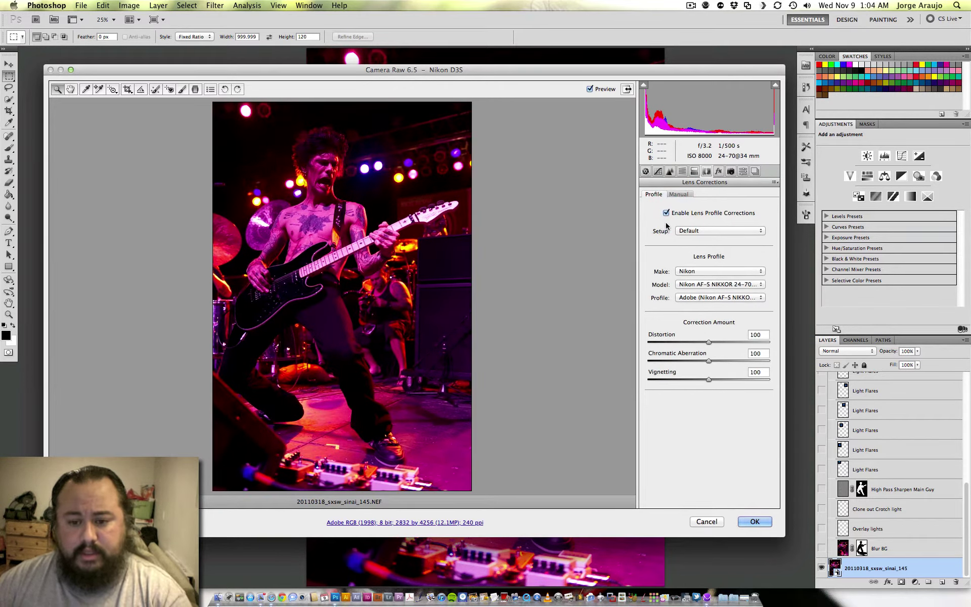
Step: Review the raw photo's Basic settings and cancel Camera Raw without applying changes
click(646, 172)
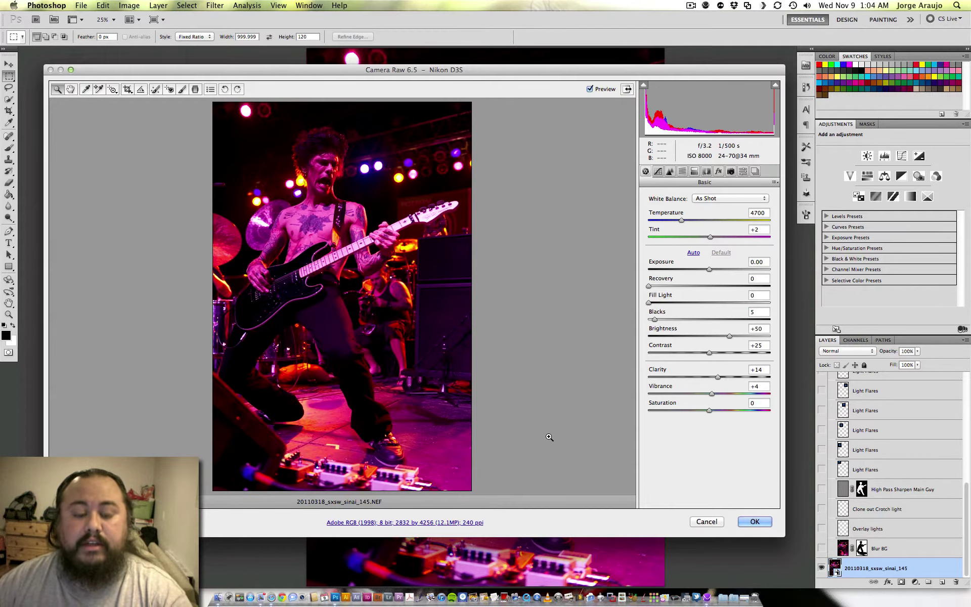
click(708, 522)
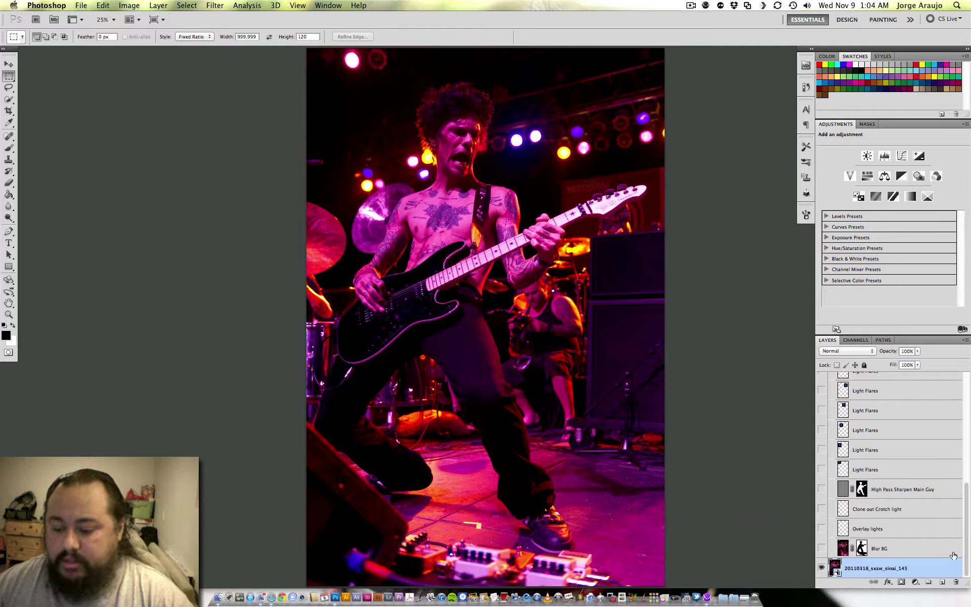
Step: Inspect the black-to-white gradient used by the Gradient Map 1 adjustment layer, keeping it as is
scroll(969, 535, up, 10)
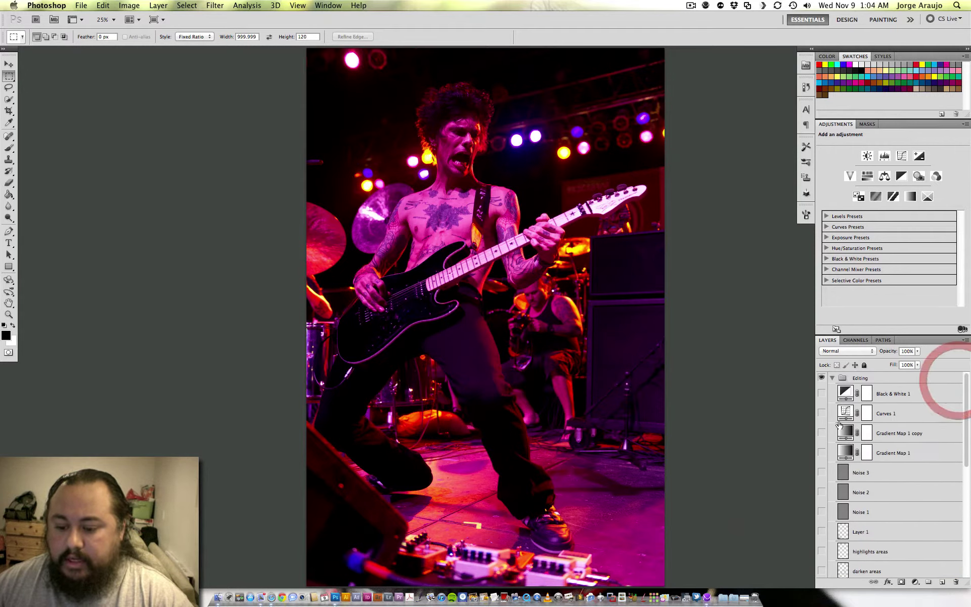
click(898, 454)
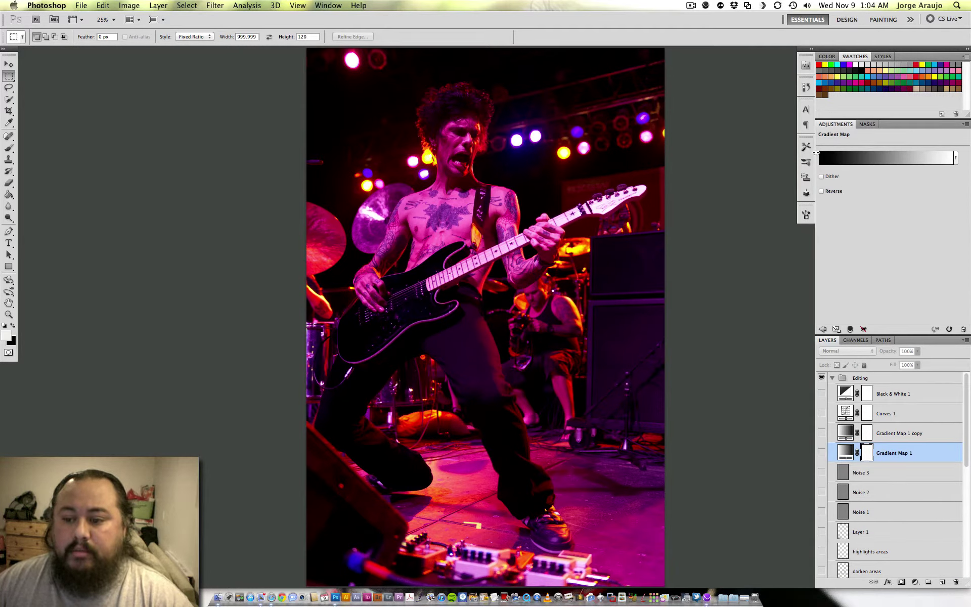
click(881, 158)
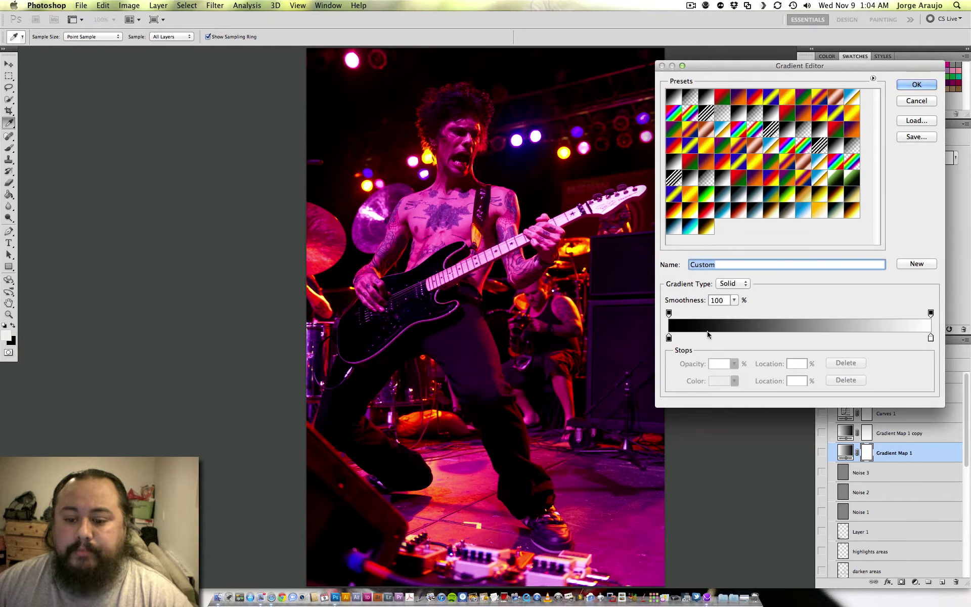
click(916, 85)
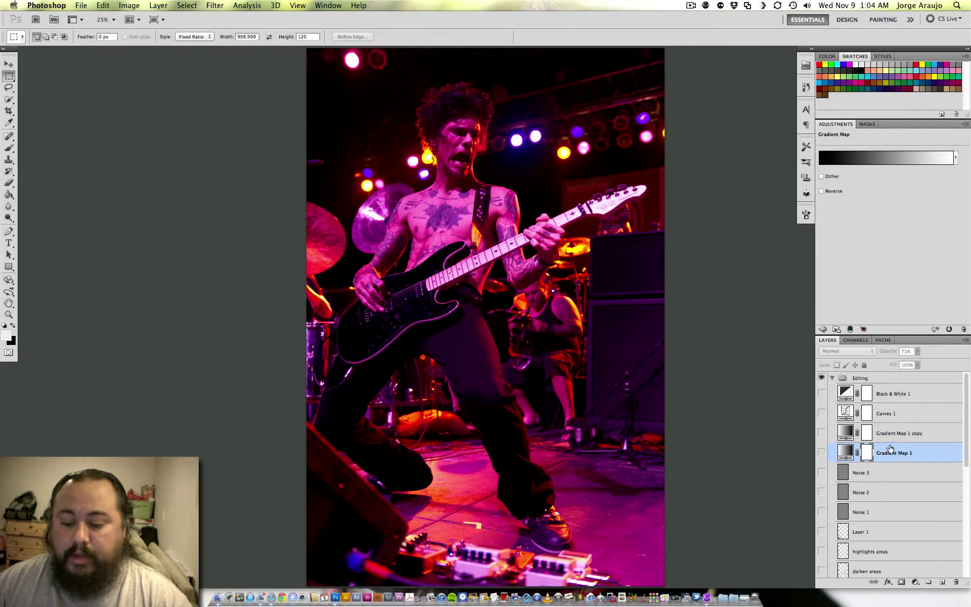
Step: Show the Gradient Map 1 layer, compare the photo with and without it, and show Gradient Map 1 copy too
click(822, 453)
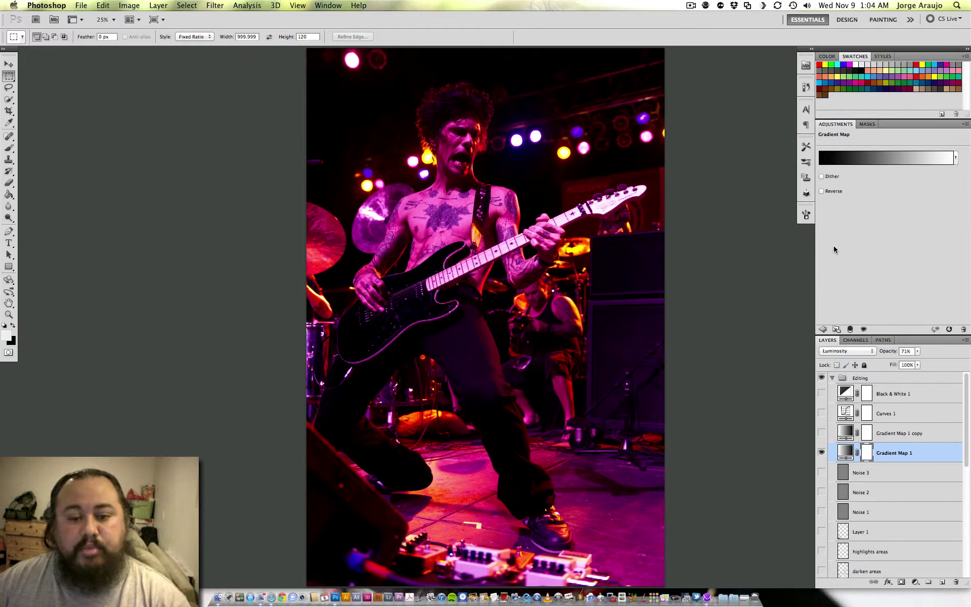
click(821, 453)
click(821, 453)
click(821, 453)
click(821, 453)
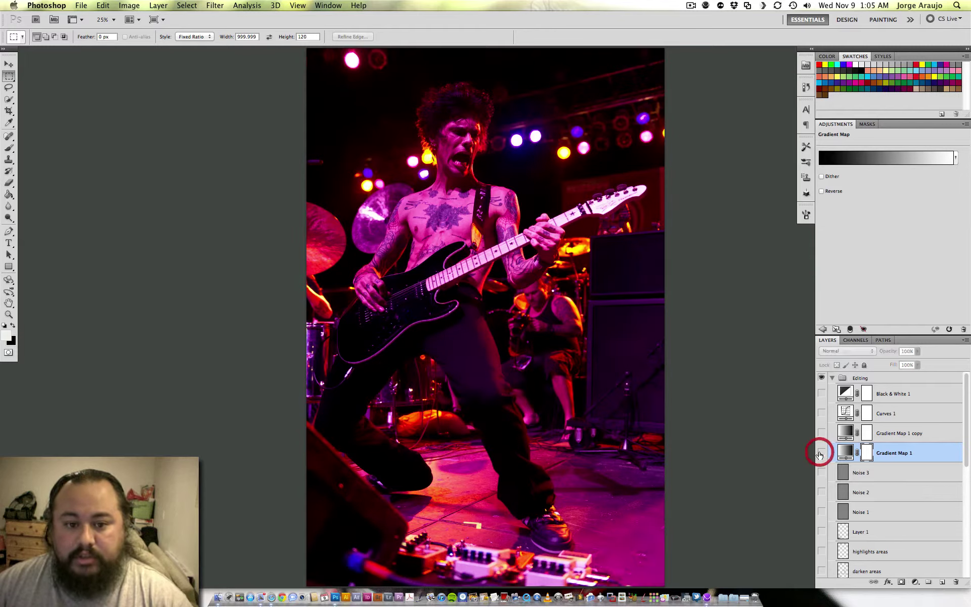
click(821, 454)
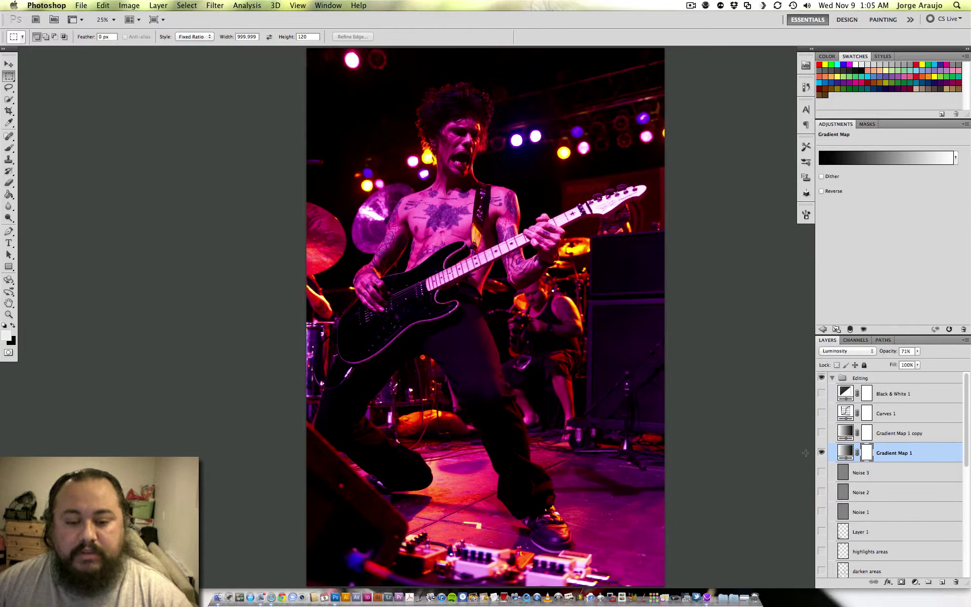
click(906, 436)
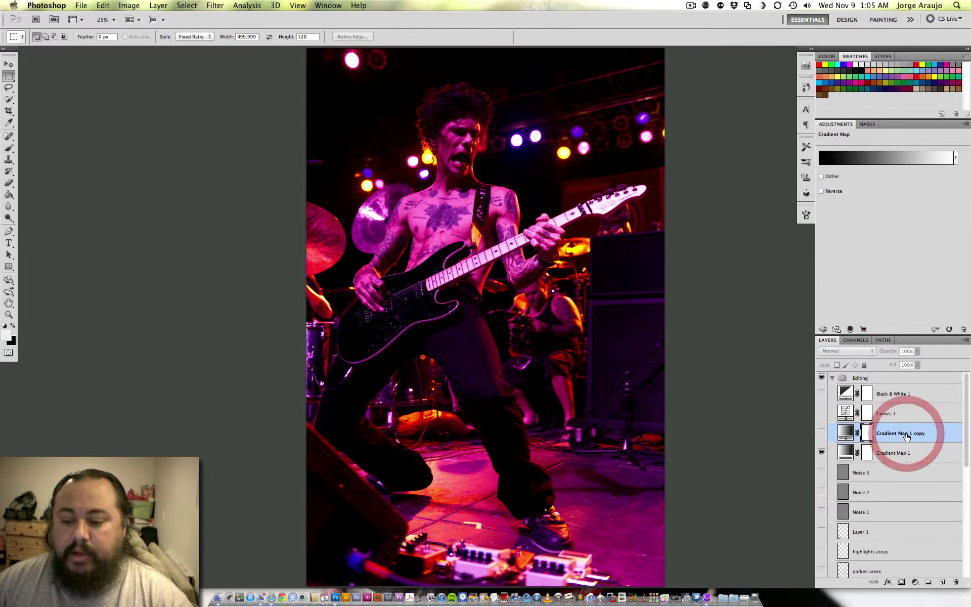
click(822, 433)
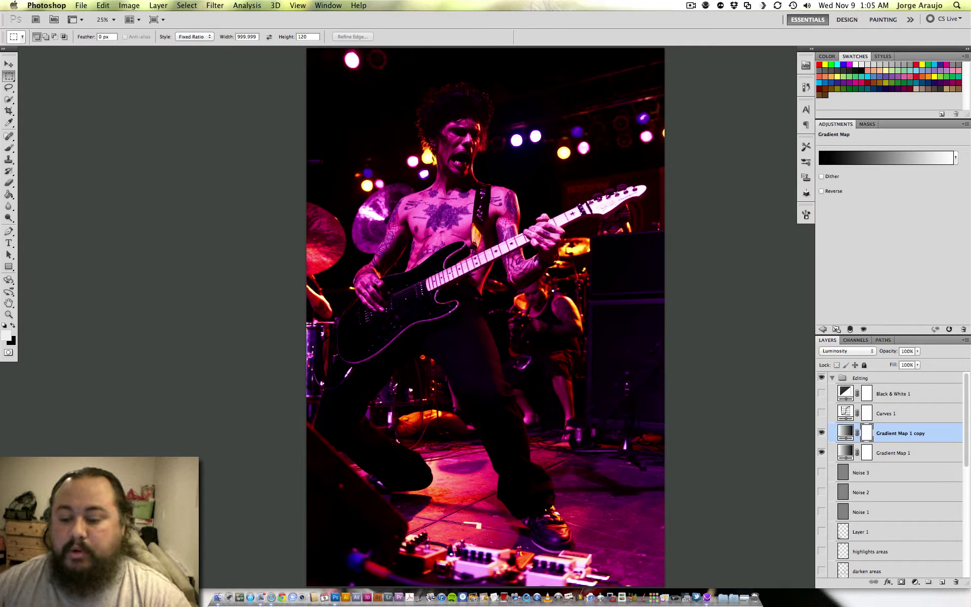
Step: Show the Curves 1 adjustment layer and compare the photo with and without it, leaving it visible
click(894, 412)
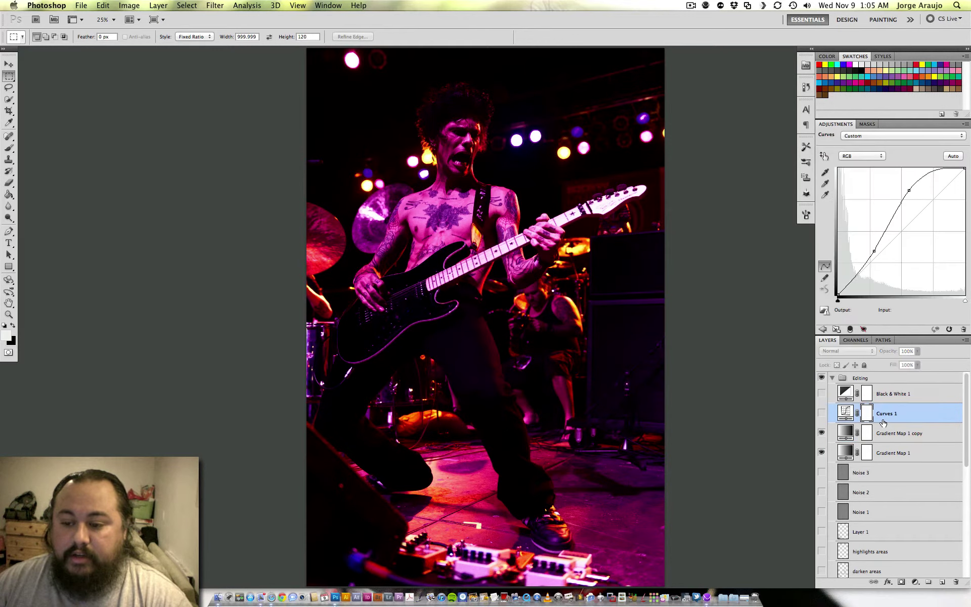
click(821, 413)
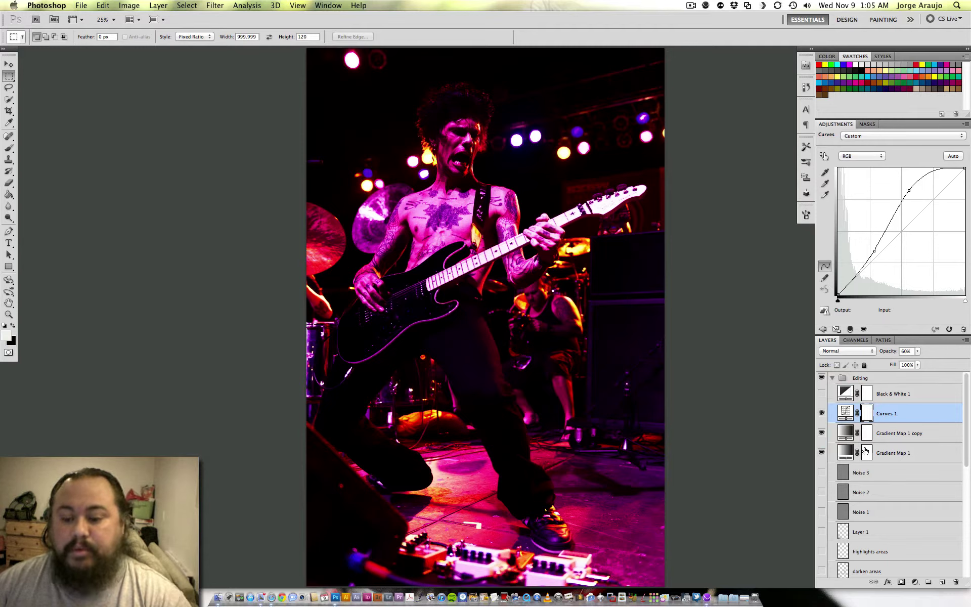
click(822, 413)
click(821, 413)
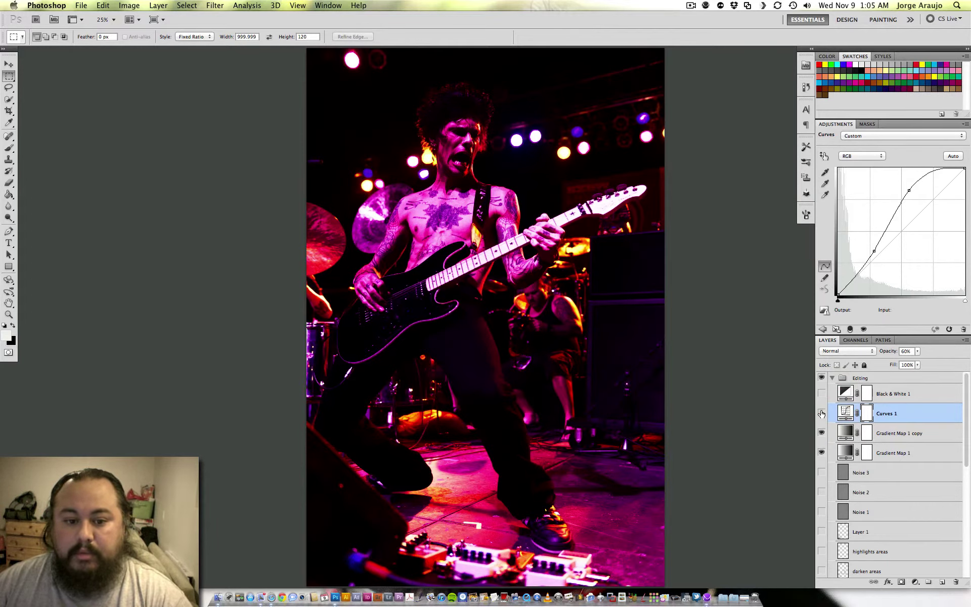
click(822, 413)
click(821, 413)
click(820, 432)
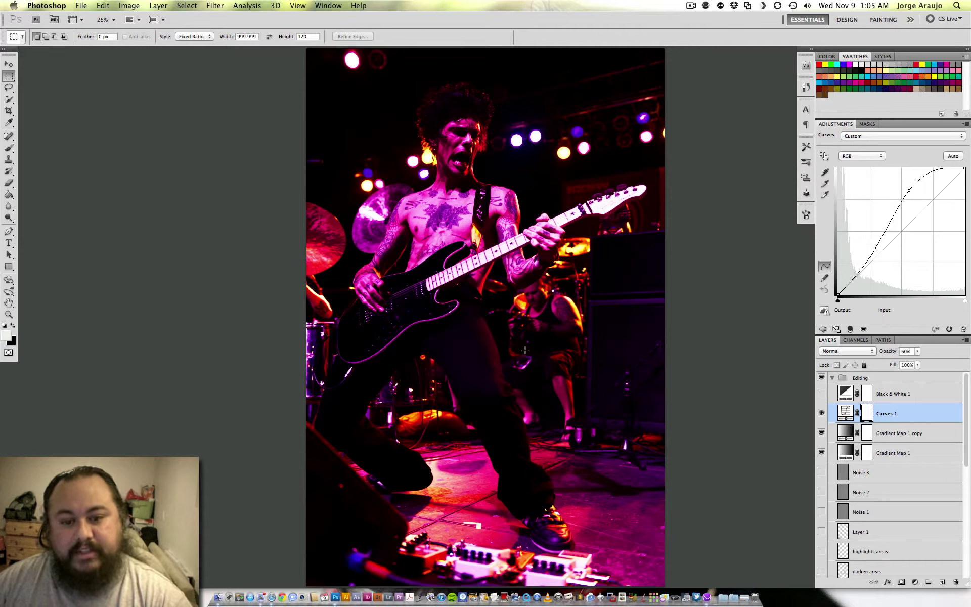
Step: Show the Black & White 1 adjustment layer to convert the photo to monochrome
click(901, 397)
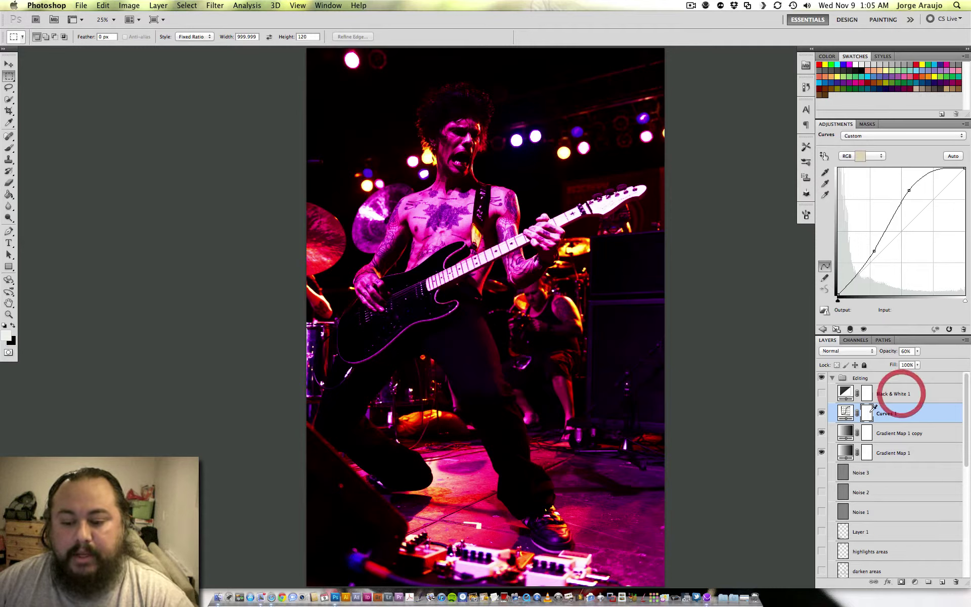
click(822, 394)
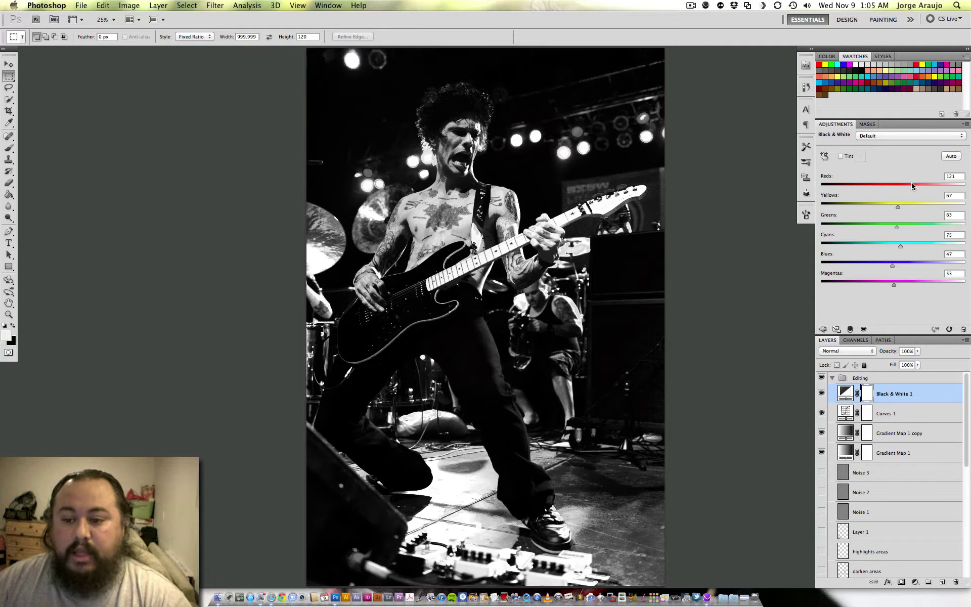
Step: Try raising Yellows to 128 in the Black & White 1 adjustment and undo the change
mouse_move(913, 189)
mouse_down()
mouse_move(882, 191)
mouse_move(907, 198)
mouse_move(873, 209)
mouse_move(915, 208)
mouse_up()
key(ctrl+z)
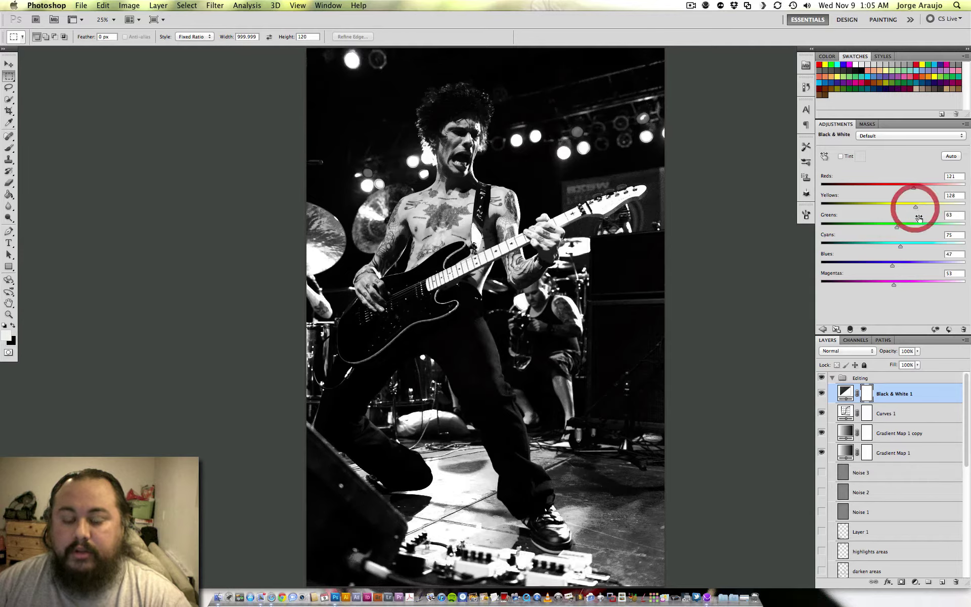
key(ctrl+z)
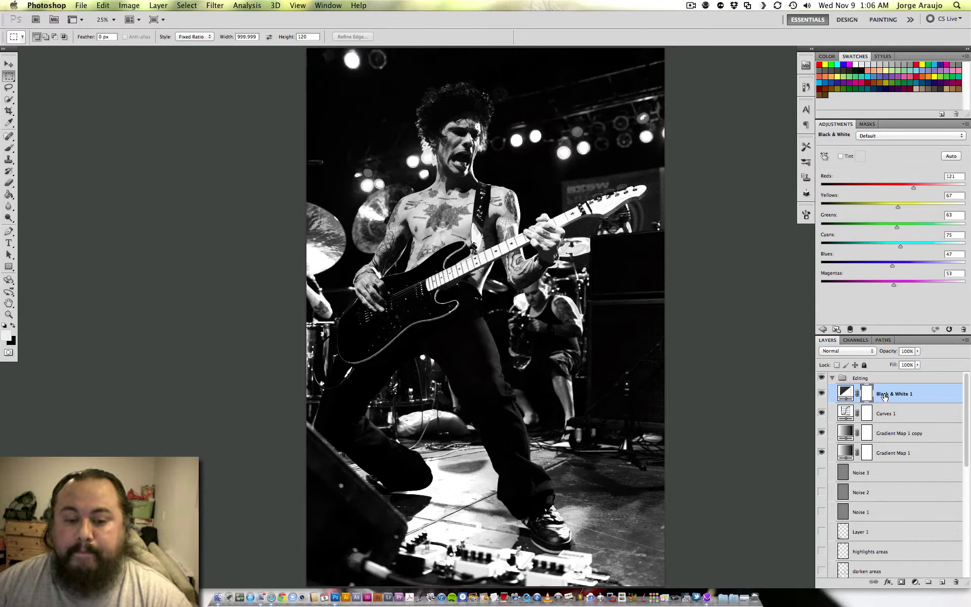
click(888, 582)
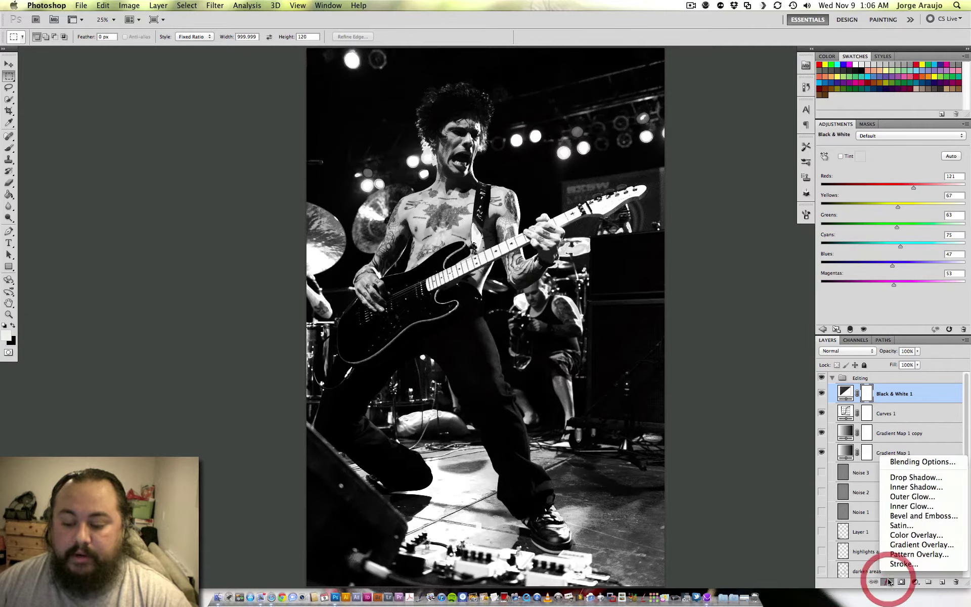
click(915, 582)
click(915, 582)
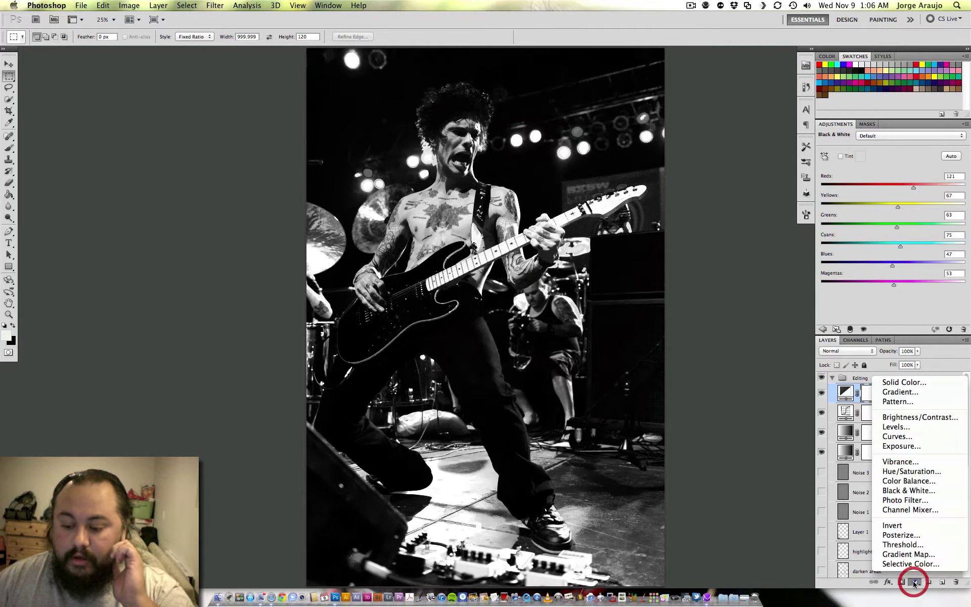
click(906, 493)
click(702, 169)
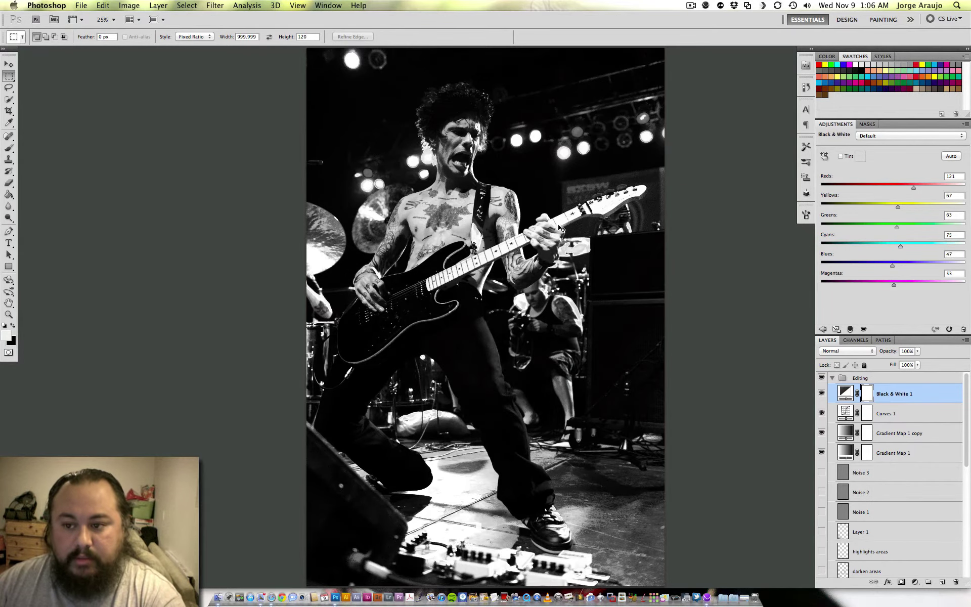
Step: Examine the guitarist's face, tattoos and guitar up close in the black-and-white conversion
key(super+equal)
key(super+equal)
key(super+equal)
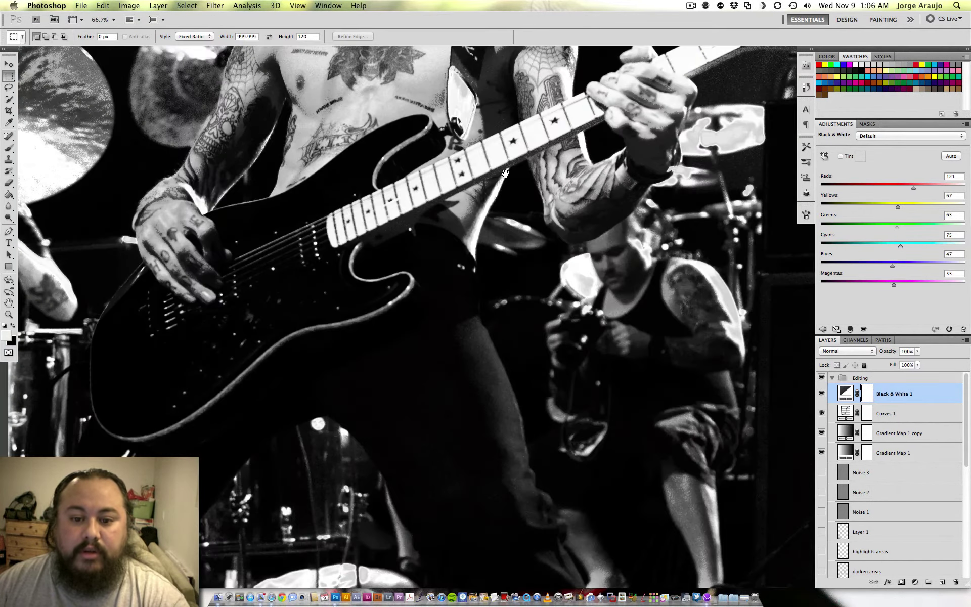
drag(513, 200, 519, 294)
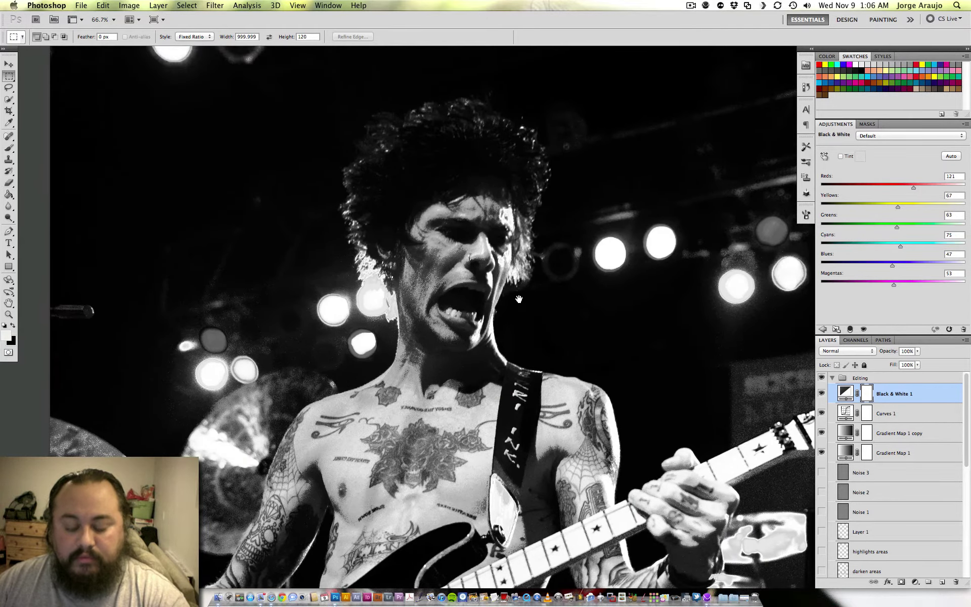
key(super+equal)
drag(497, 330, 481, 184)
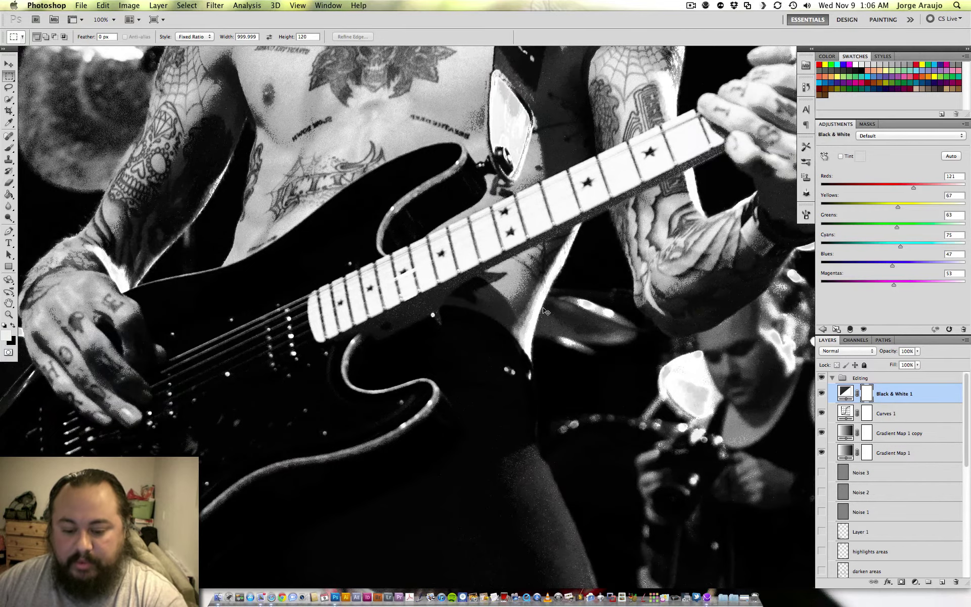
key(super+minus)
key(super+minus)
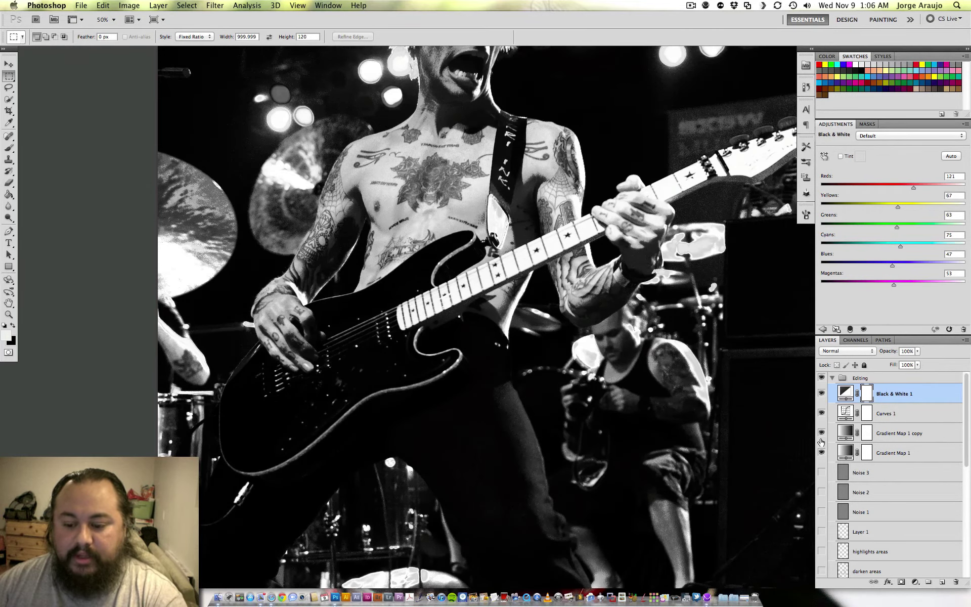
Step: Show the Noise 1, Noise 2 and Noise 3 layers to add grain to the photo
click(870, 512)
click(821, 513)
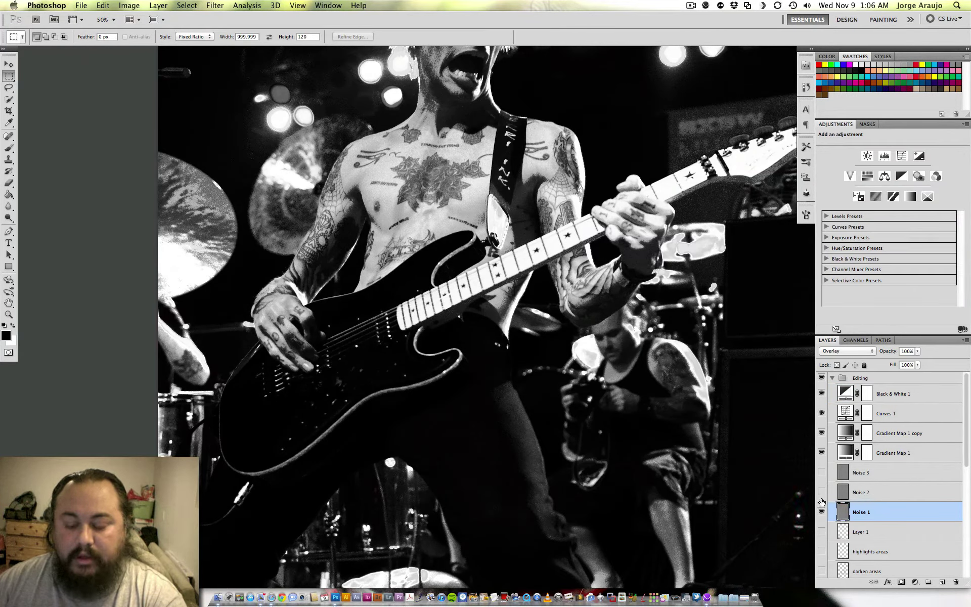
click(822, 492)
click(822, 472)
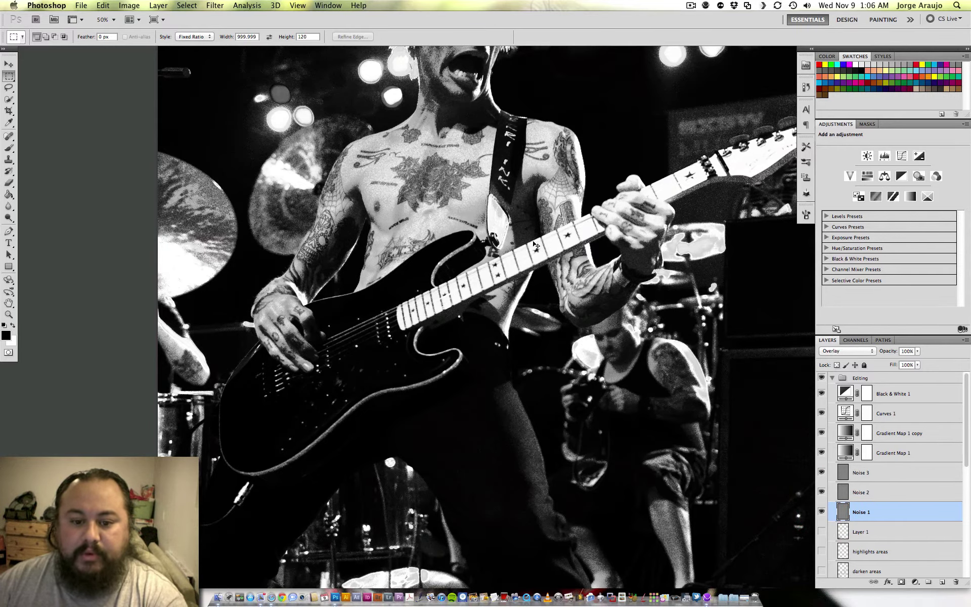
Step: Compare the guitarist's chest at 100% with all three noise layers hidden and shown, leaving them visible
key(super+plus)
key(super+plus)
drag(448, 217, 490, 372)
drag(280, 255, 395, 298)
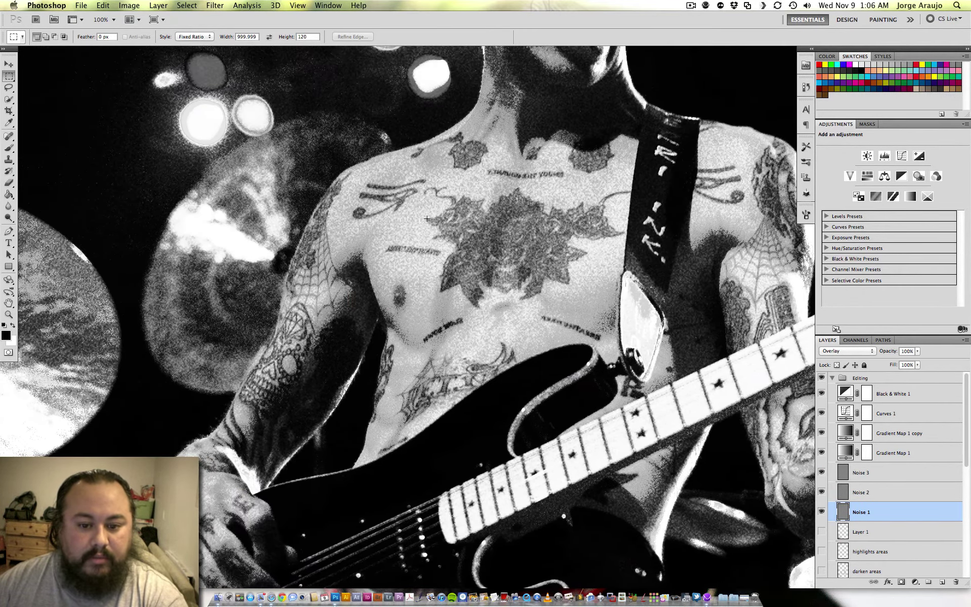
drag(821, 474, 821, 513)
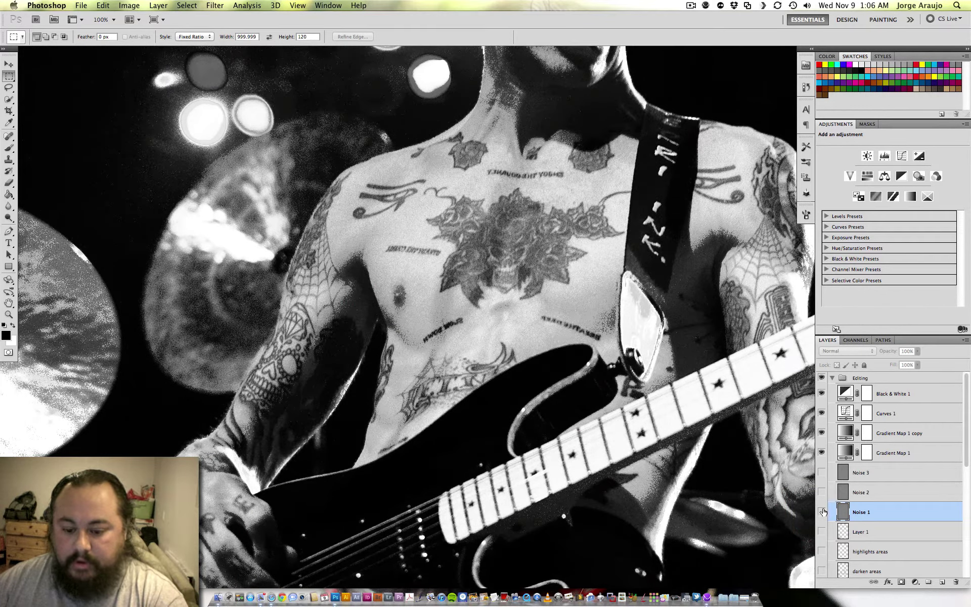
drag(822, 472, 822, 512)
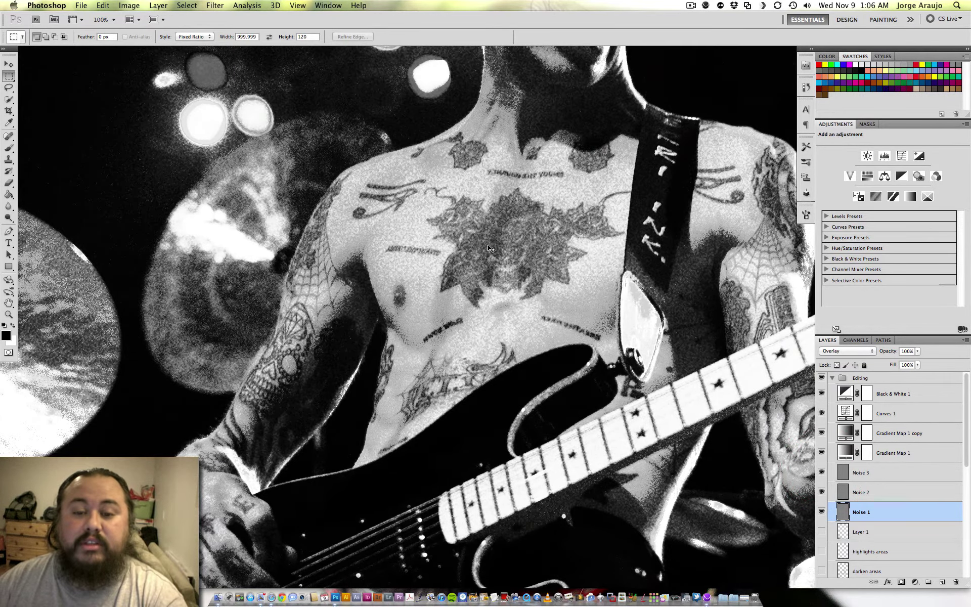
key(super+0)
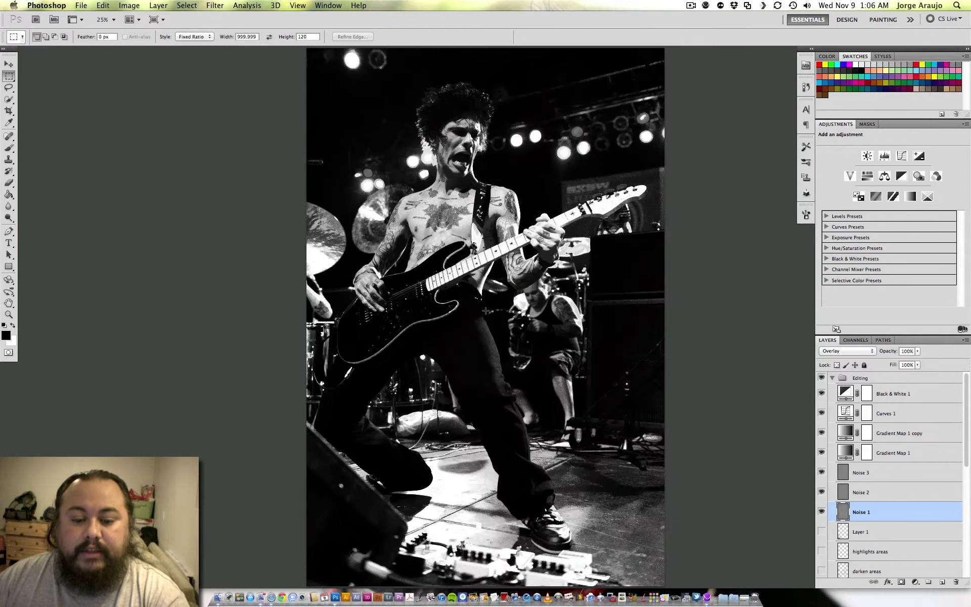
key(super+minus)
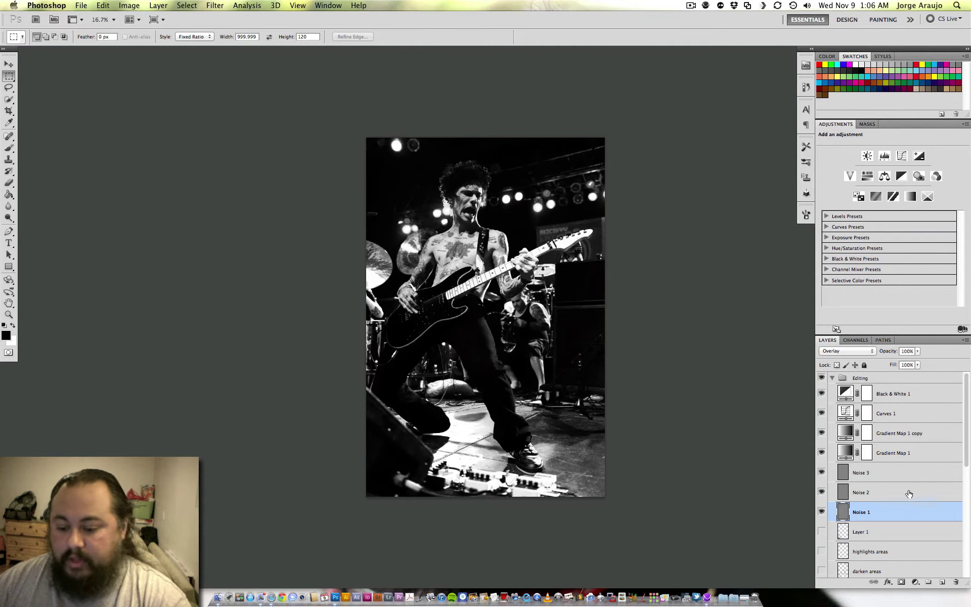
scroll(967, 435, down, 1)
scroll(961, 425, up, 1)
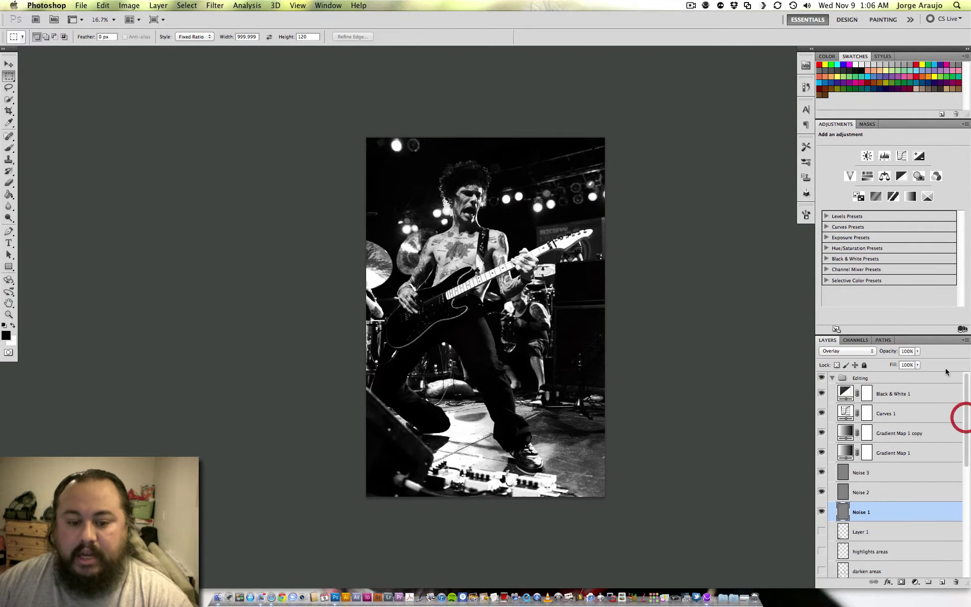
key(super+plus)
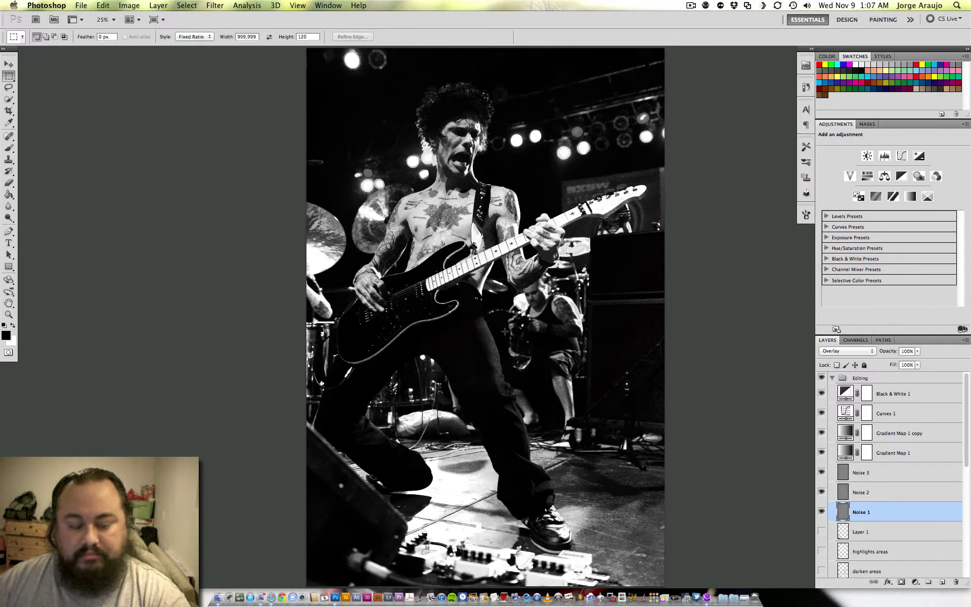
Step: Show the Blur BG layer with its layer mask disabled and inspect the blur over the guitarist and the drummer
drag(963, 418, 962, 555)
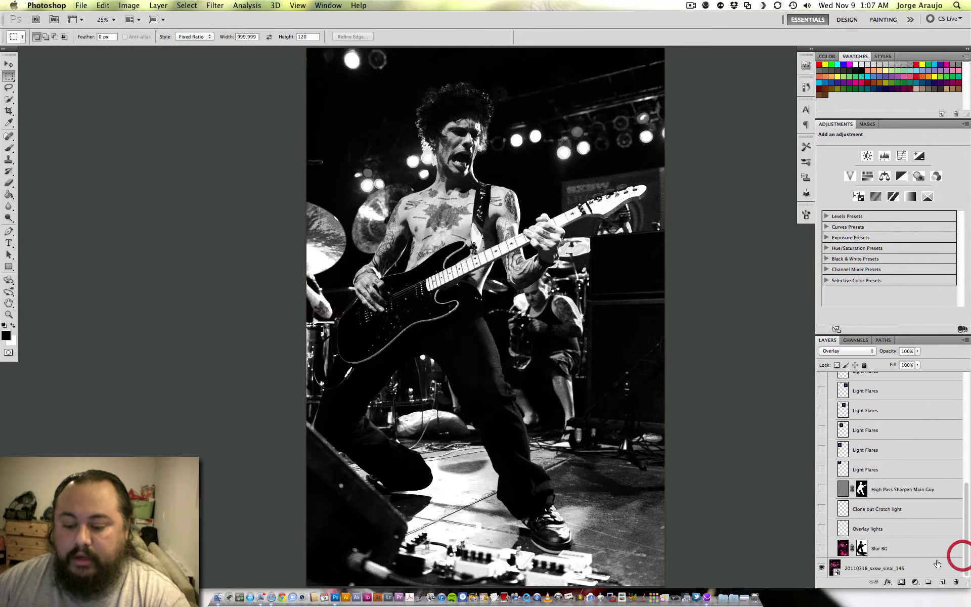
click(887, 549)
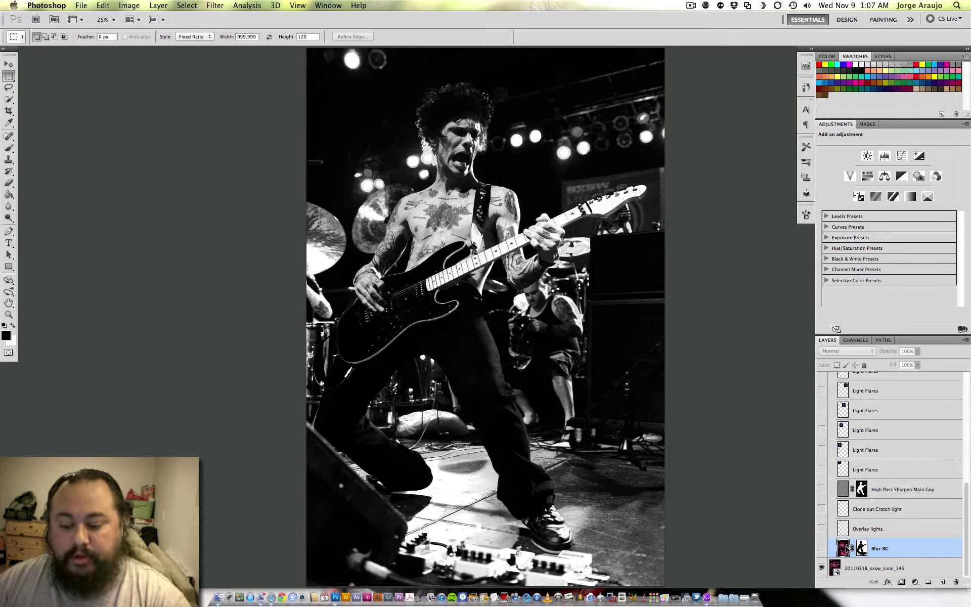
shift+click(861, 549)
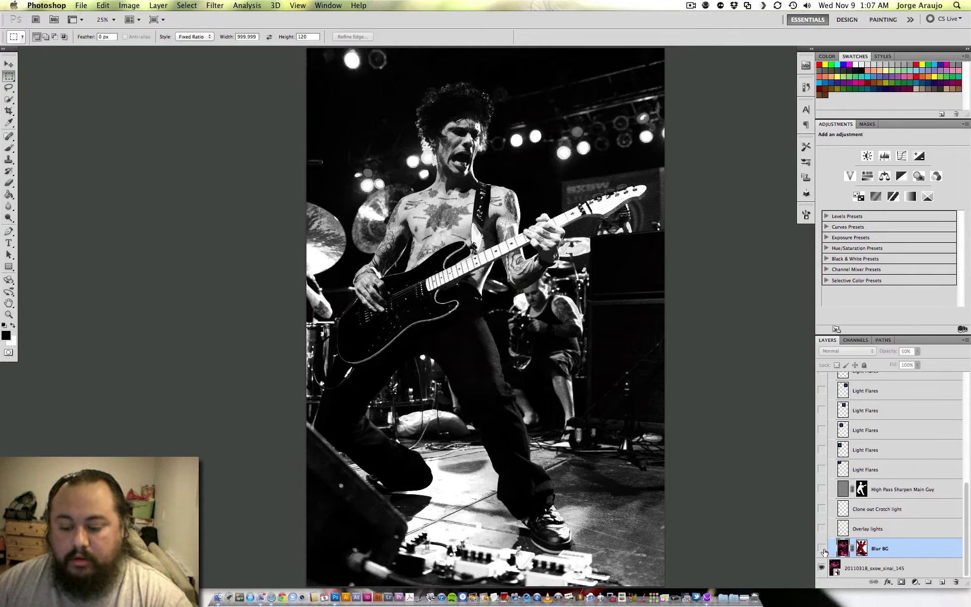
key(5)
click(822, 549)
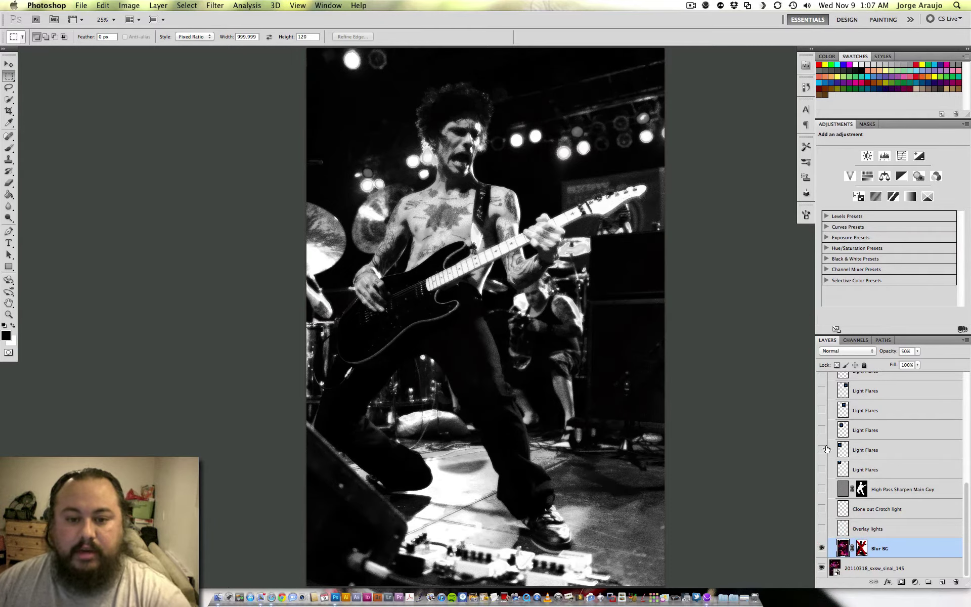
key(super+equal)
key(super+equal)
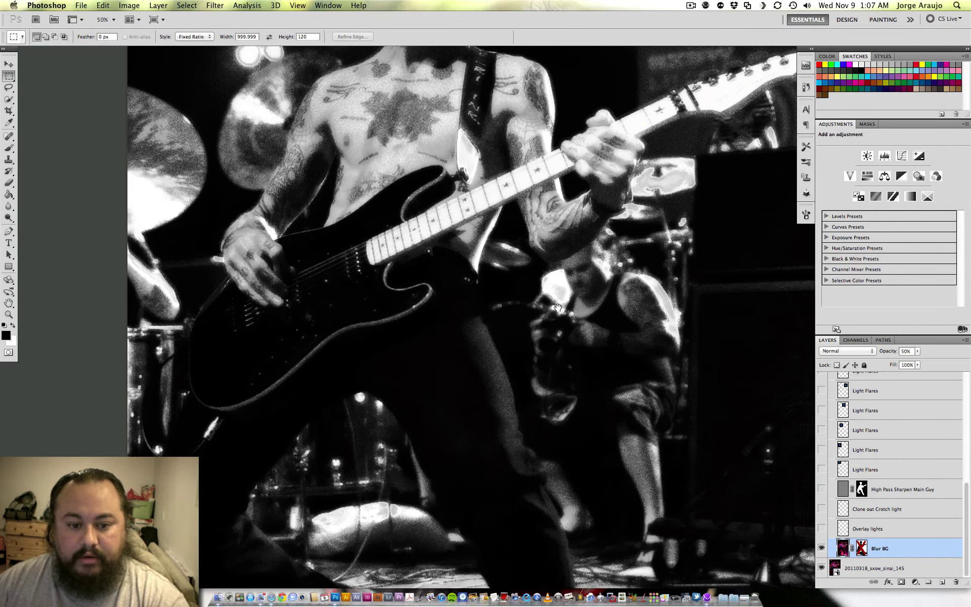
drag(558, 308, 560, 395)
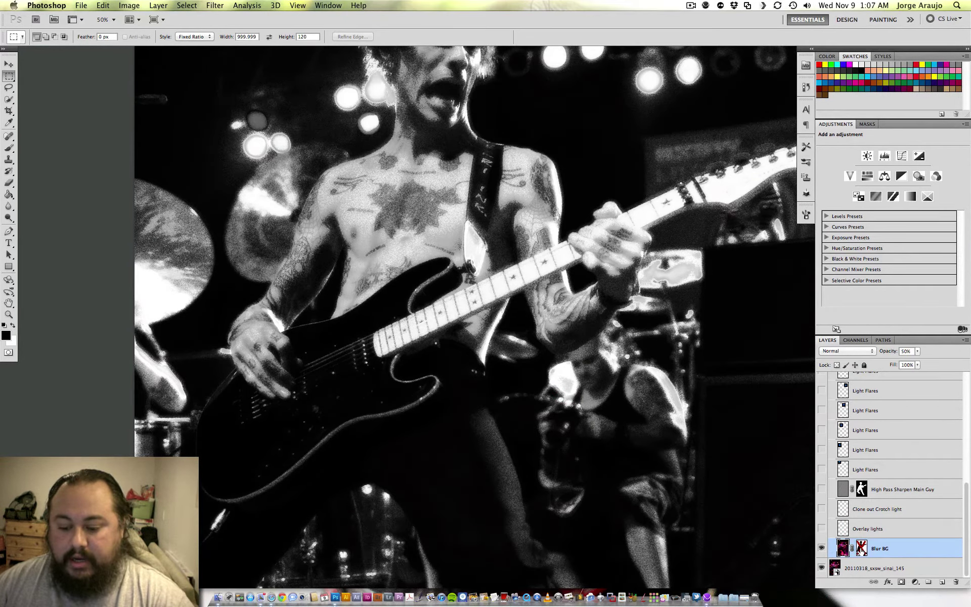
Step: Re-enable the Blur BG layer mask so the blur affects only the background behind the guitarist
key(super+i)
key(x)
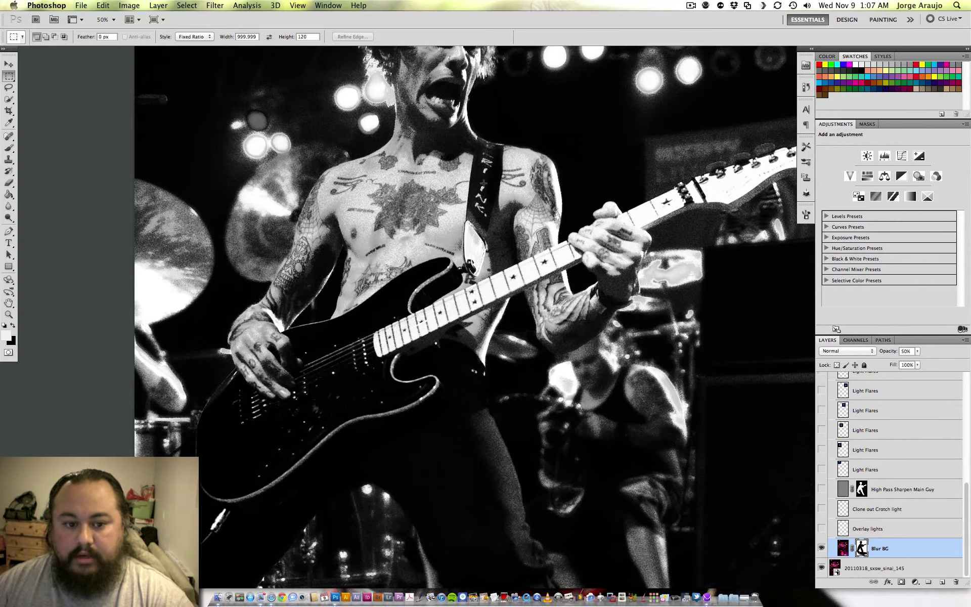
key(super+minus)
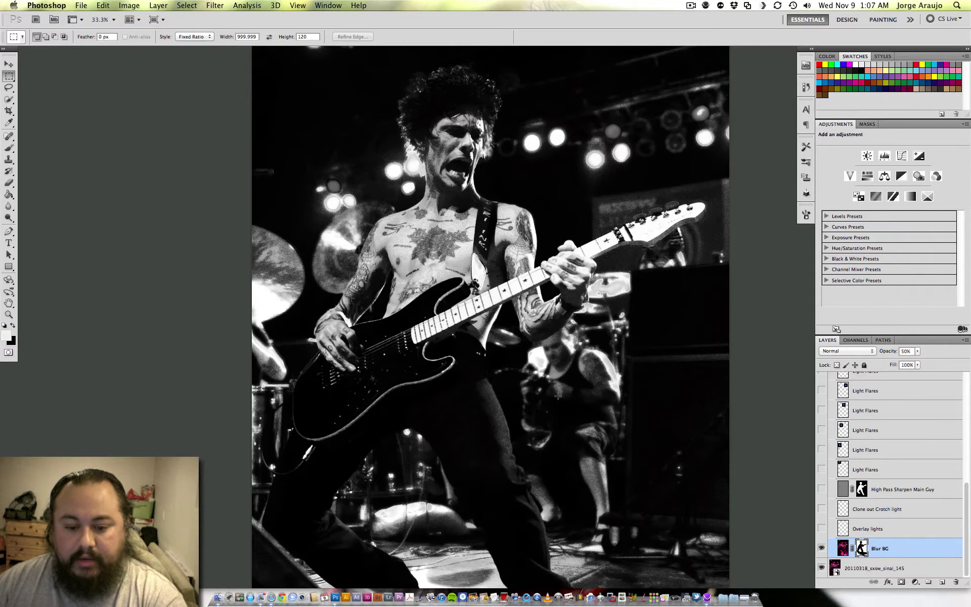
Step: Compare the background with the Blur BG layer hidden and shown, leaving the layer visible
click(822, 549)
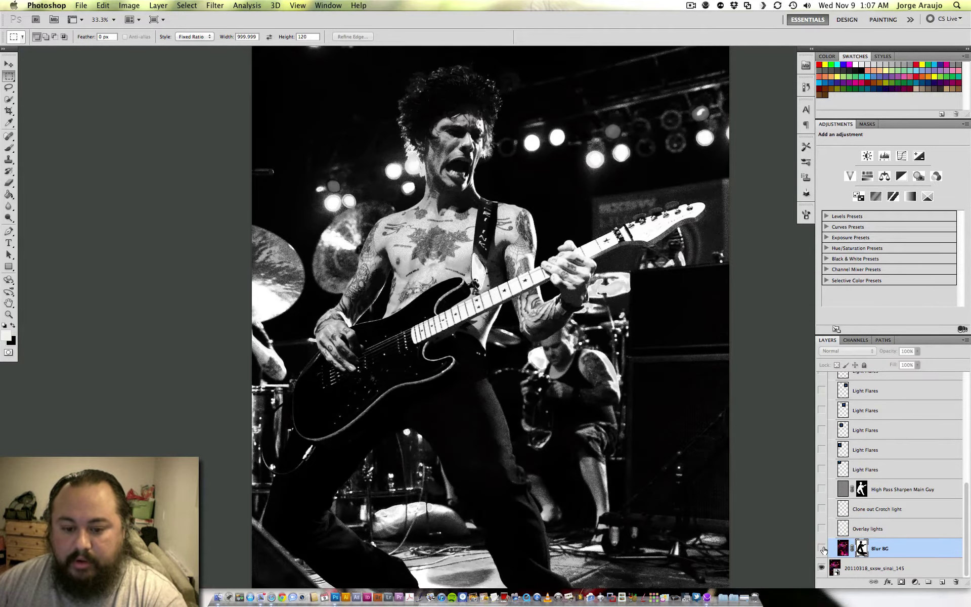
click(822, 548)
click(822, 549)
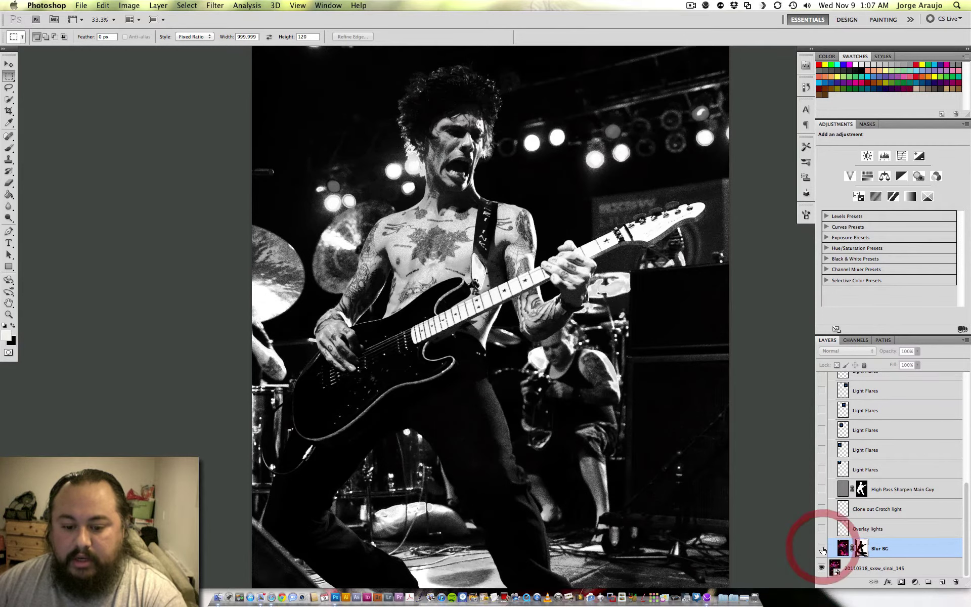
click(822, 549)
click(822, 548)
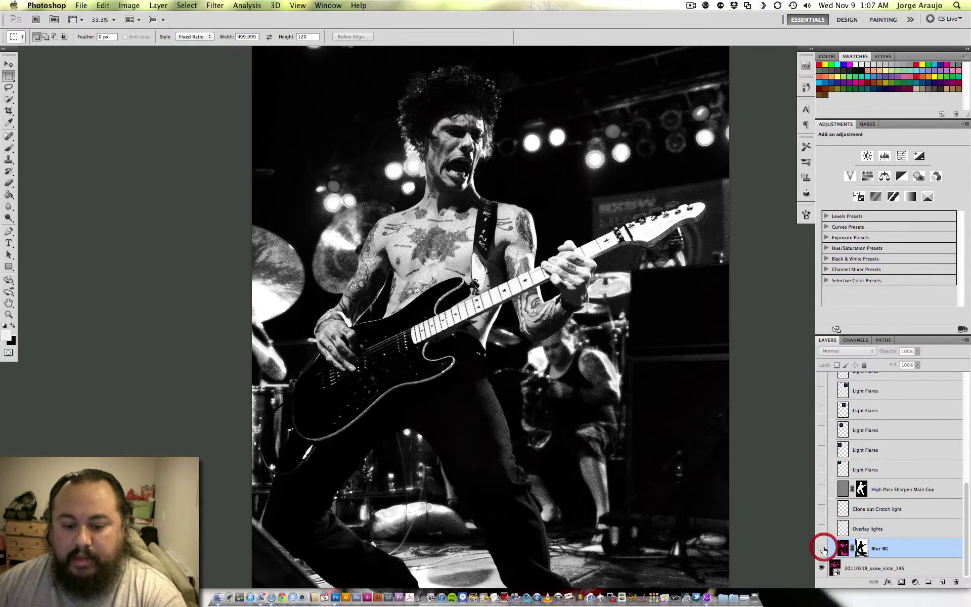
click(822, 549)
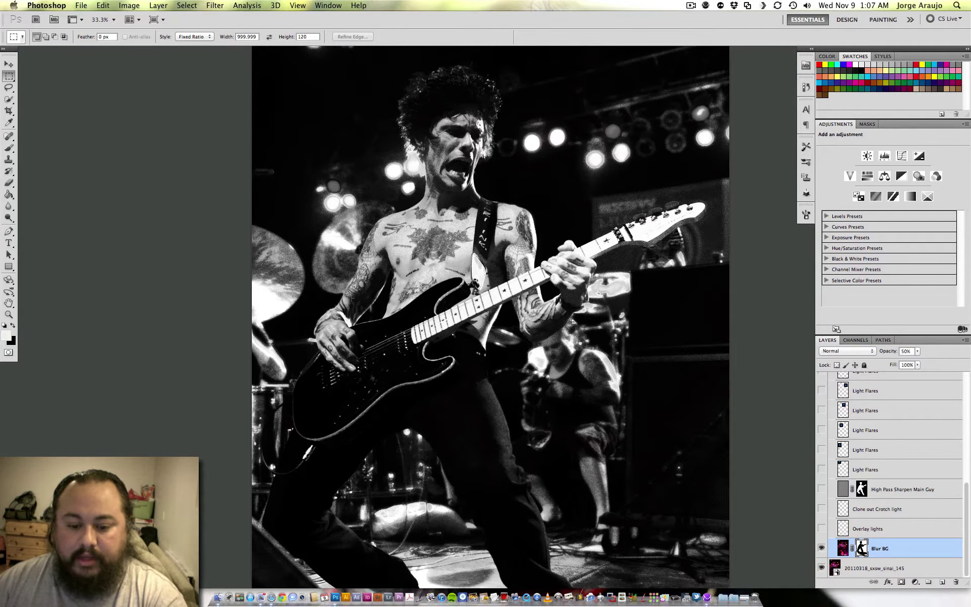
key(super+minus)
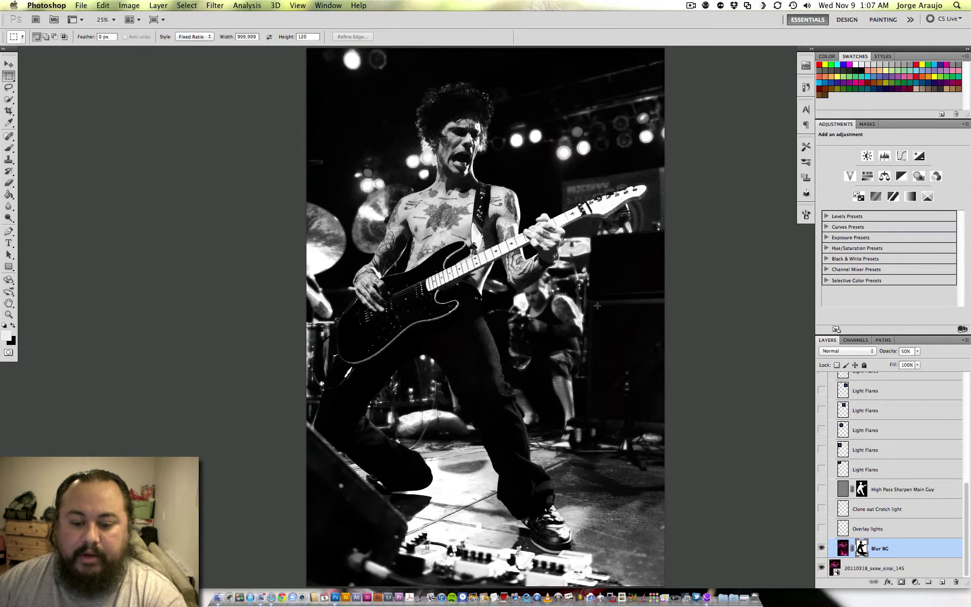
Step: Compare the stage lights with the Overlay lights layer off and on, leaving the layer visible
click(884, 527)
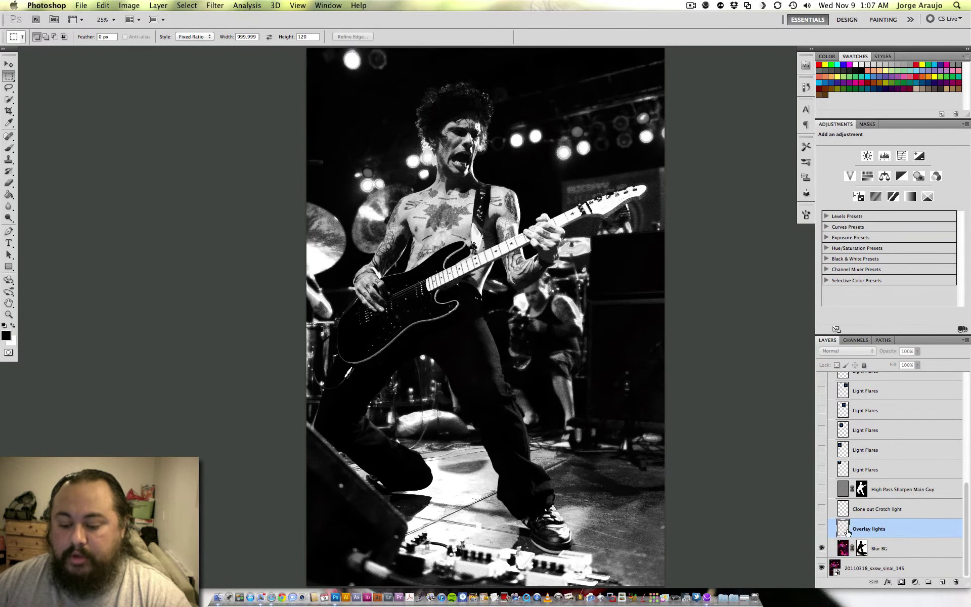
click(822, 529)
click(821, 528)
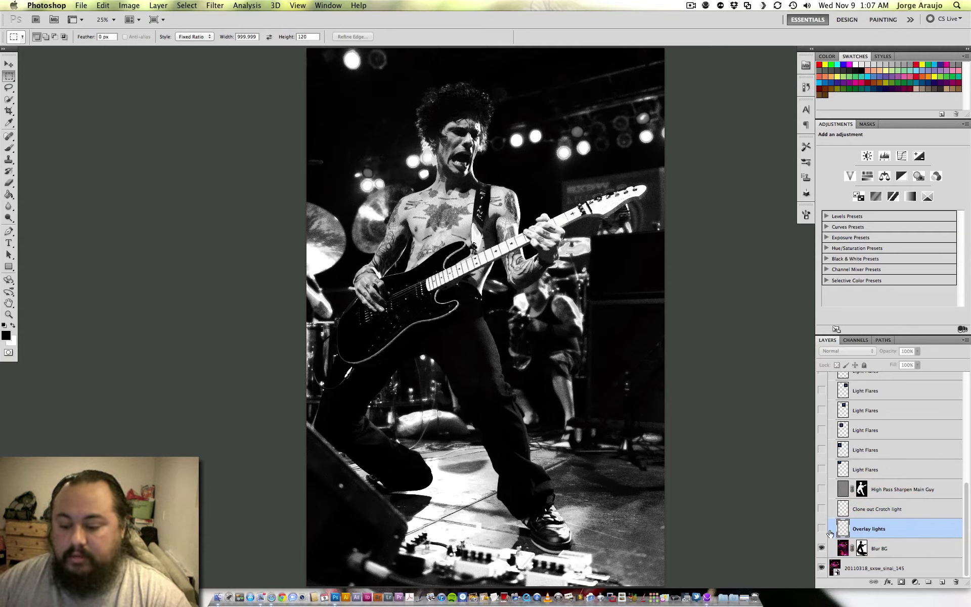
click(822, 529)
click(821, 529)
click(821, 529)
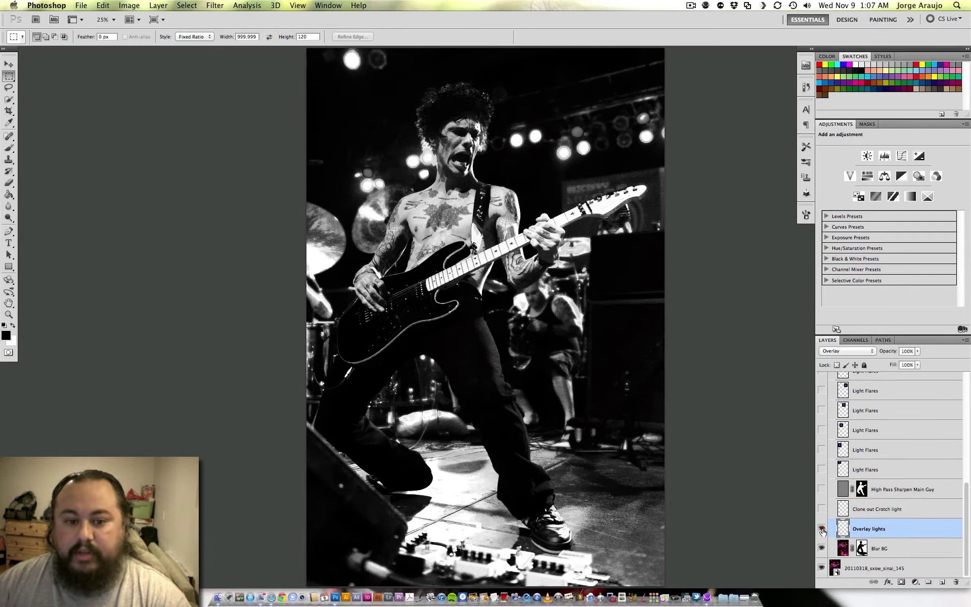
click(822, 529)
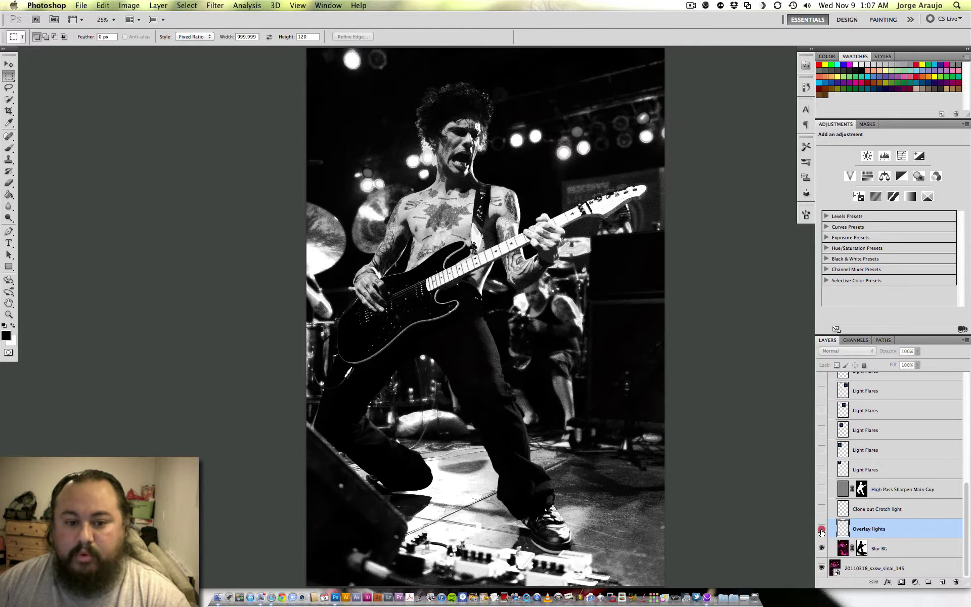
click(822, 529)
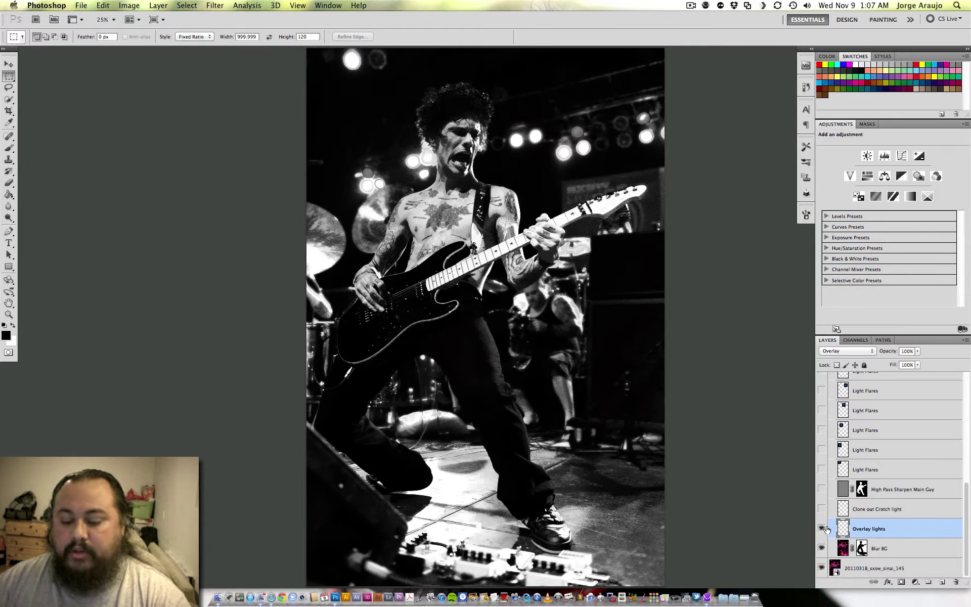
click(823, 528)
click(822, 529)
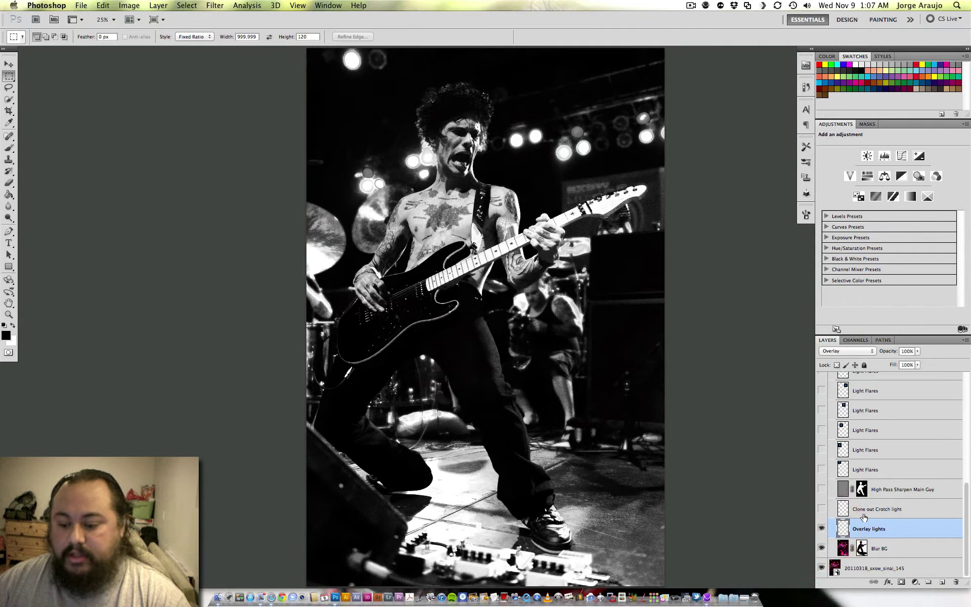
Step: Examine the area between the guitarist's legs up close and show the Clone out Crotch light layer
click(920, 509)
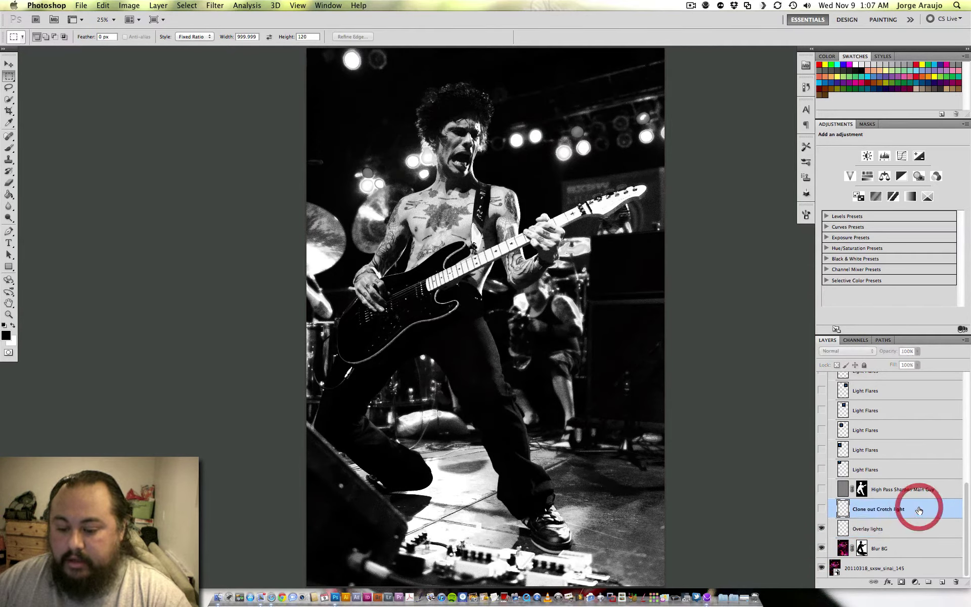
key(super+plus)
key(super+plus)
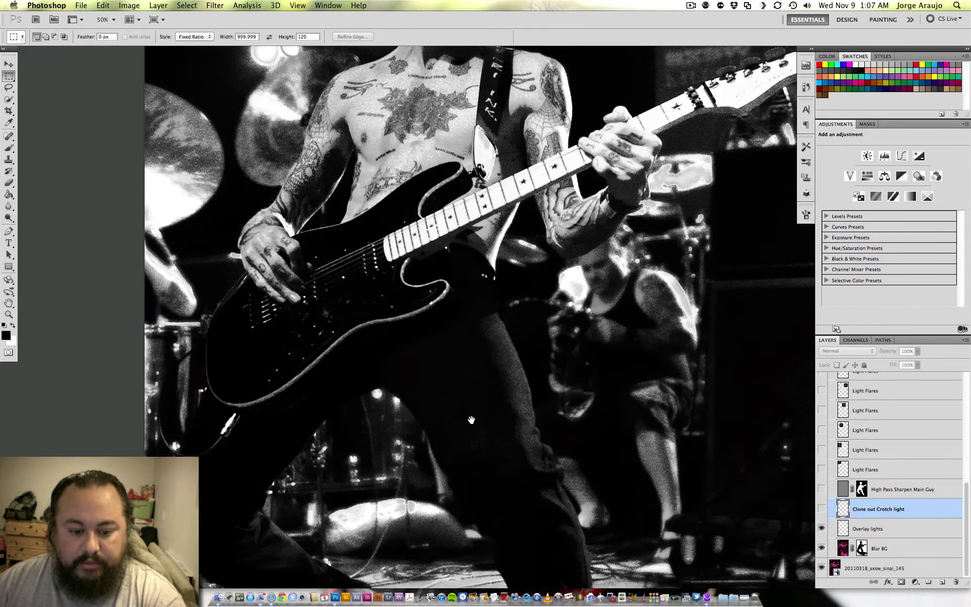
drag(472, 420, 516, 376)
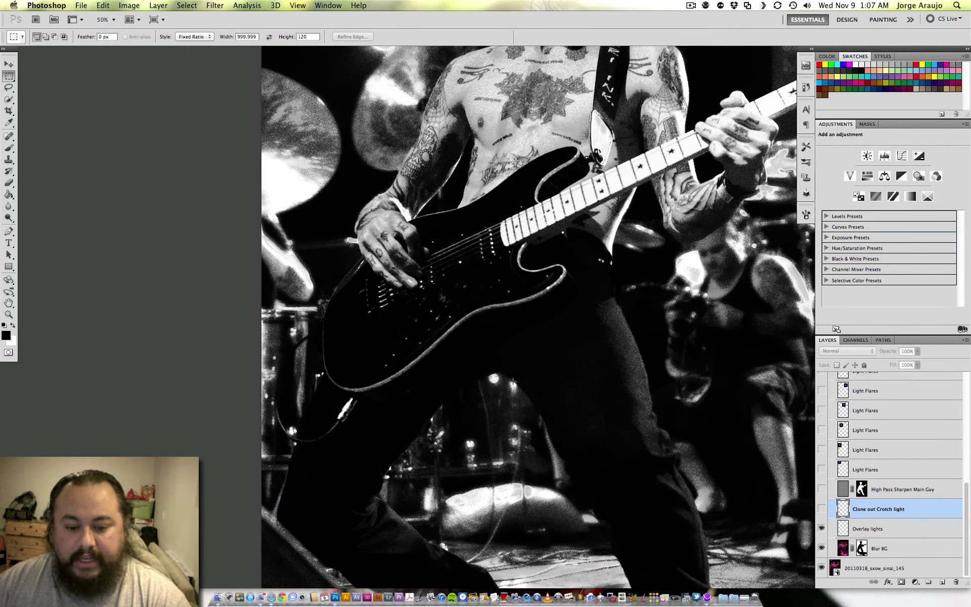
key(super+minus)
key(super+minus)
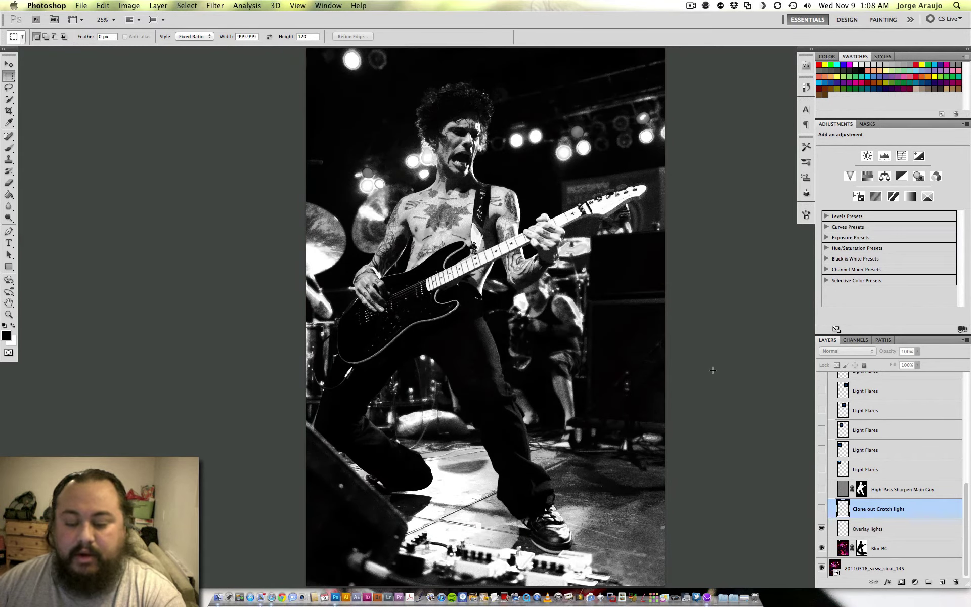
click(822, 509)
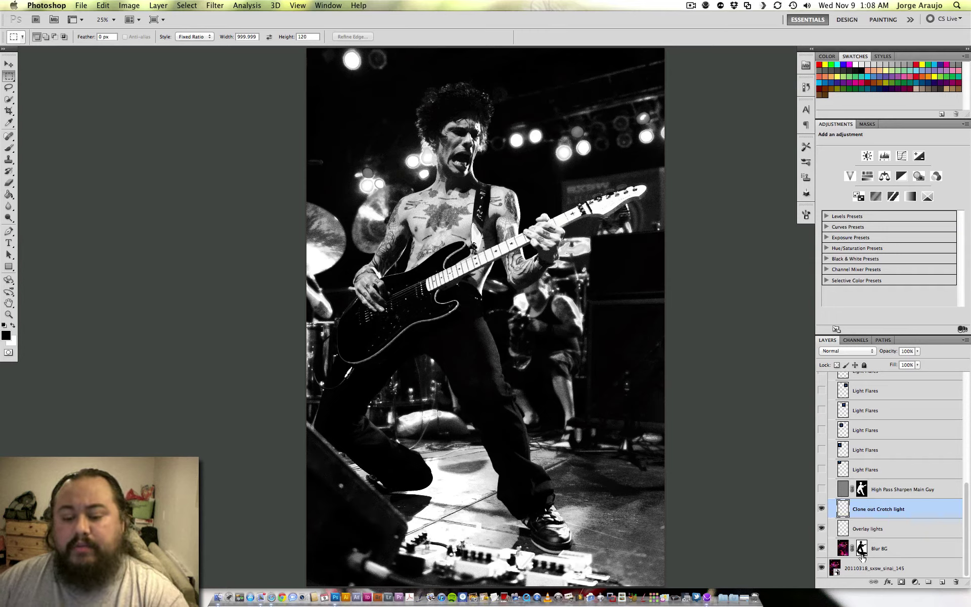
click(215, 5)
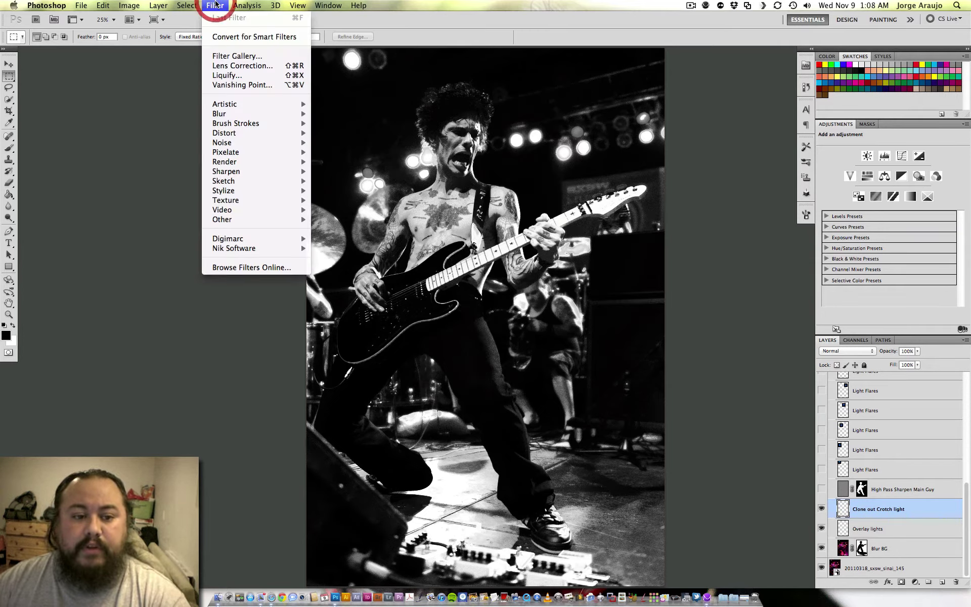
mouse_move(290, 219)
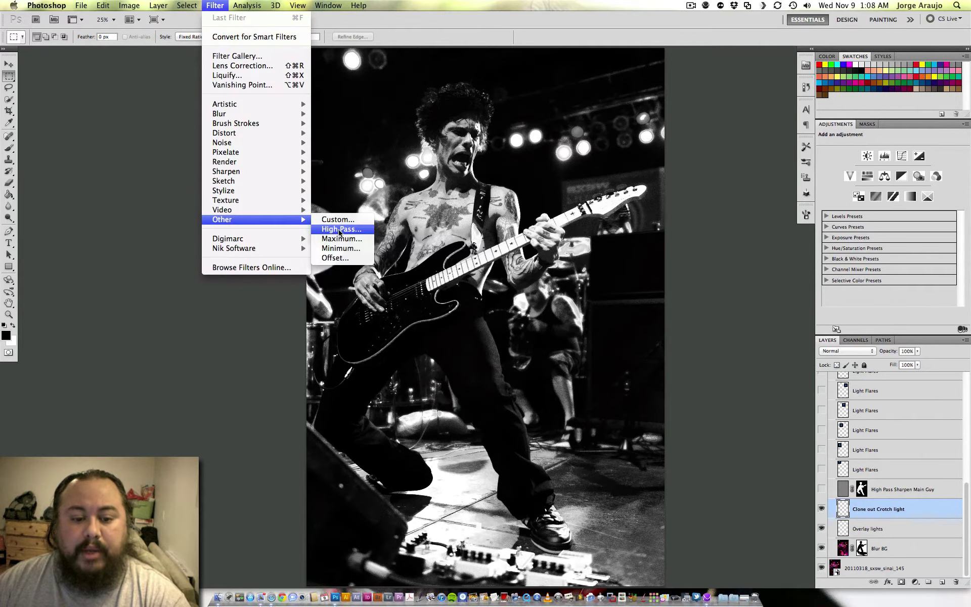
click(136, 289)
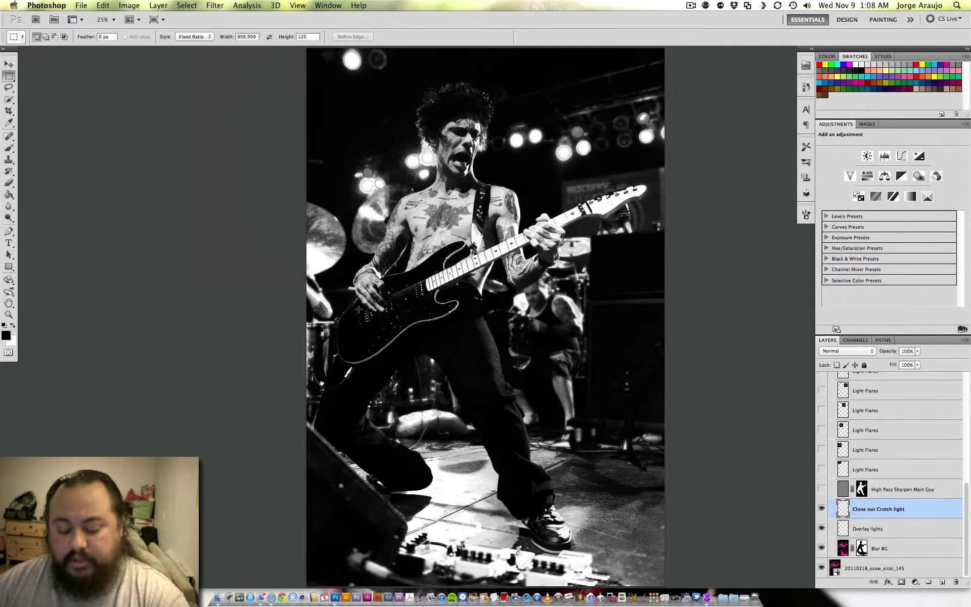
Step: Show the High Pass Sharpen Main Guy layer while viewing the guitarist's torso up close, and disable its layer mask
key(super+plus)
key(super+plus)
key(super+plus)
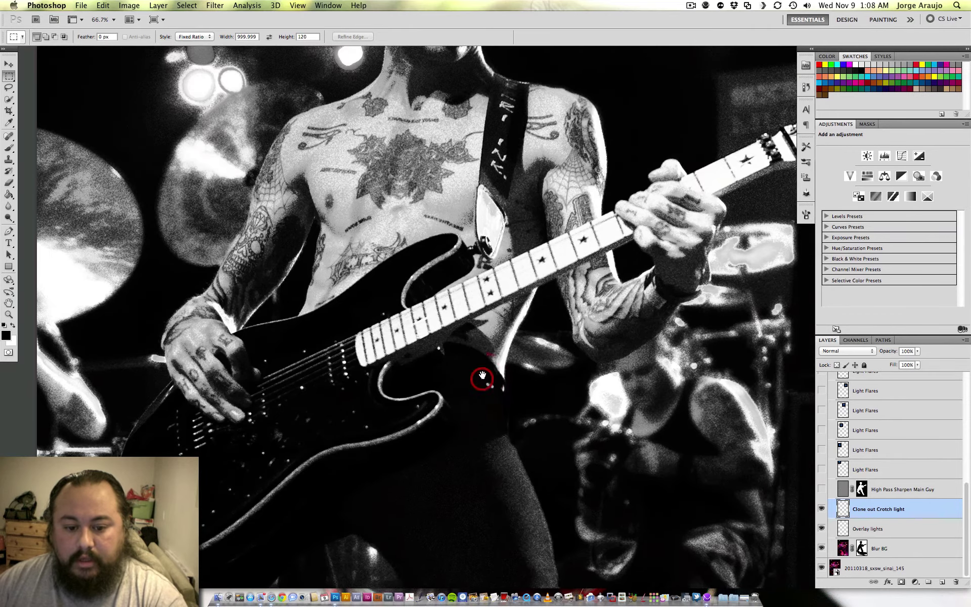
drag(493, 375, 511, 420)
click(905, 489)
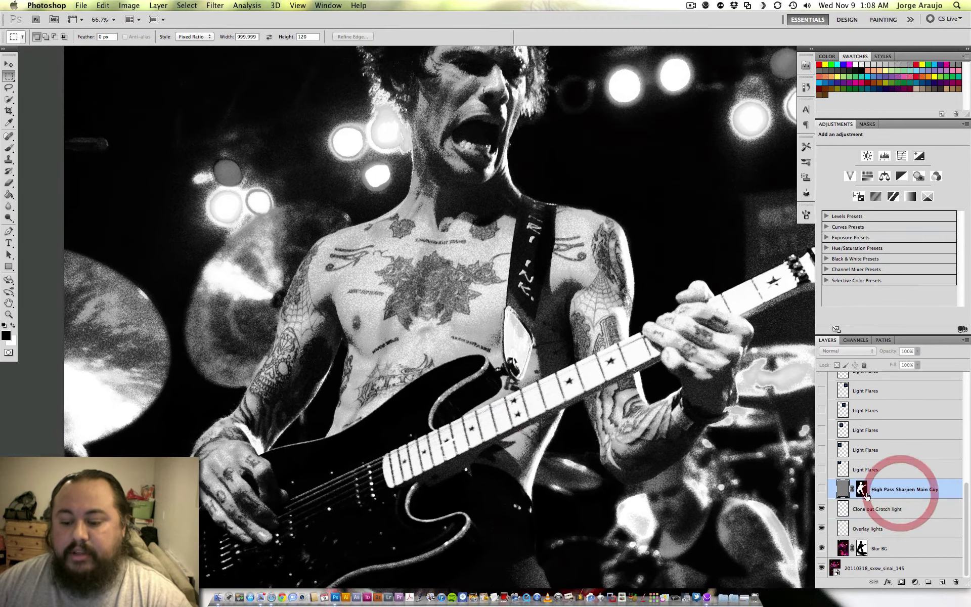
click(823, 490)
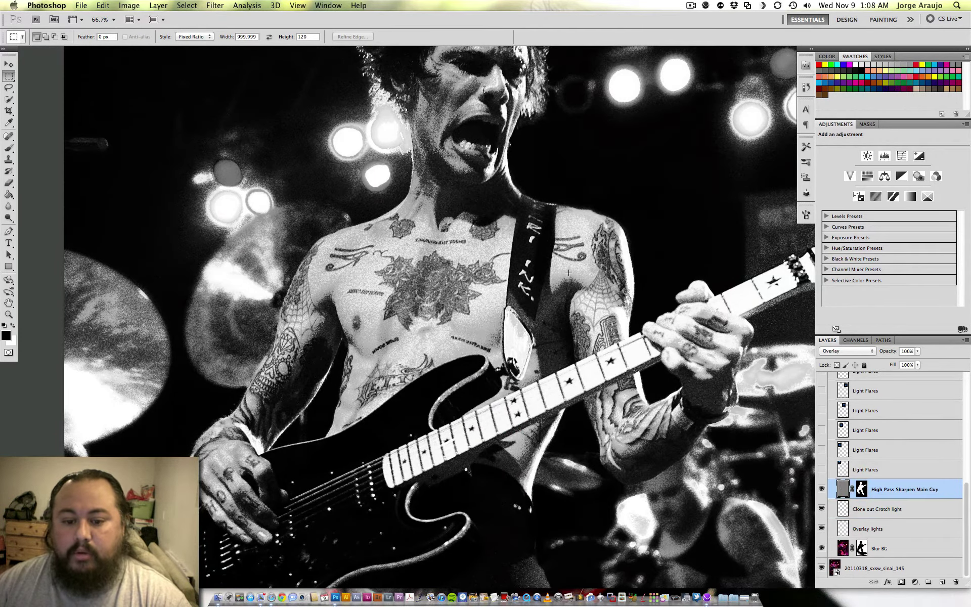
click(861, 489)
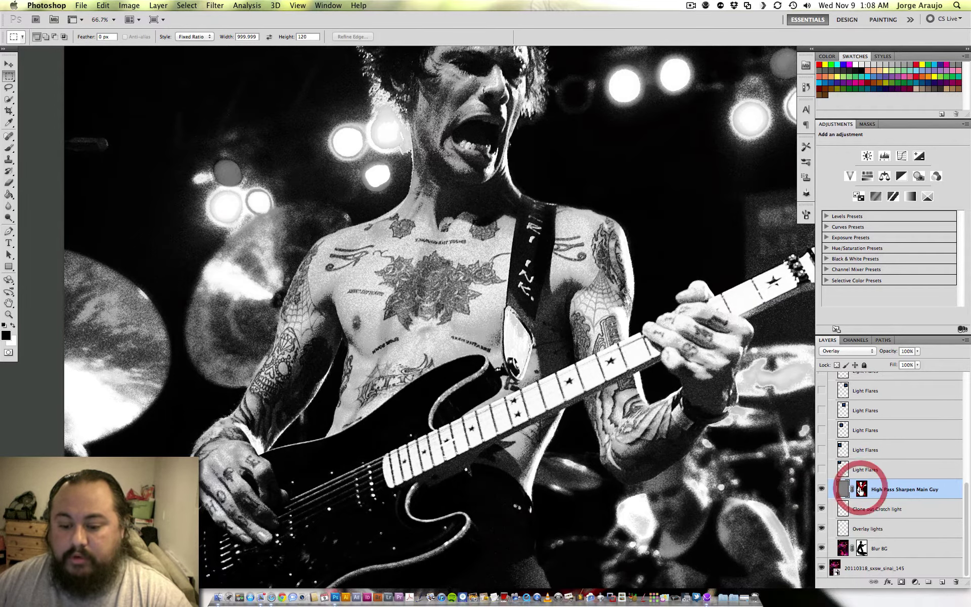
Step: Re-enable the layer mask of the High Pass Sharpen Main Guy layer while checking the background drummer area
scroll(861, 493, down, 5)
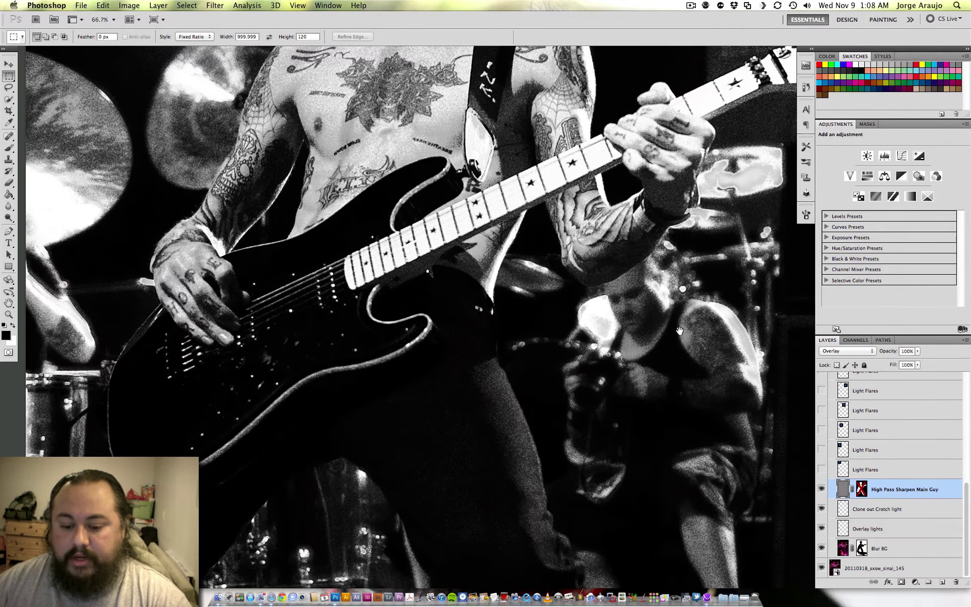
click(861, 488)
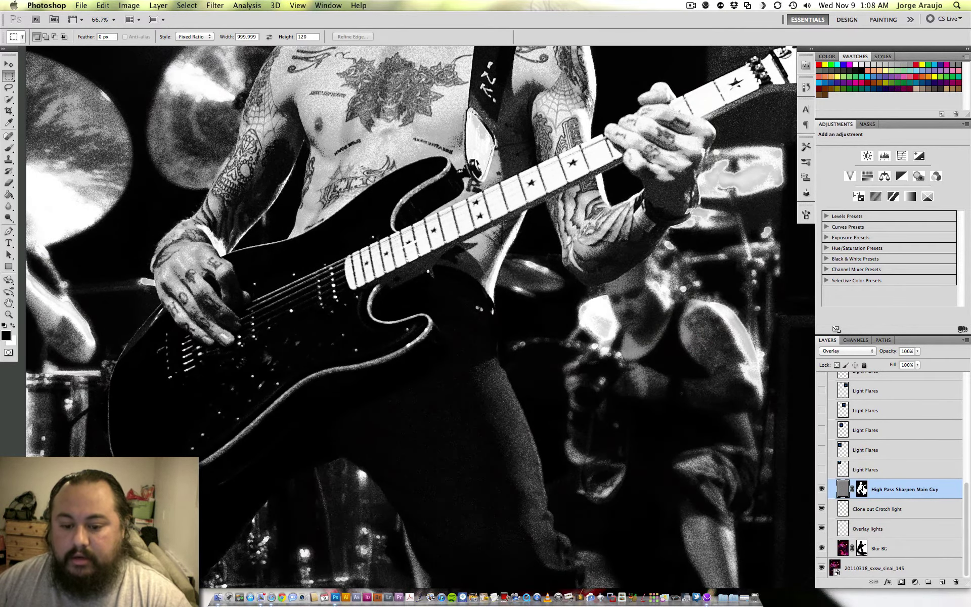
scroll(477, 401, up, 5)
click(477, 401)
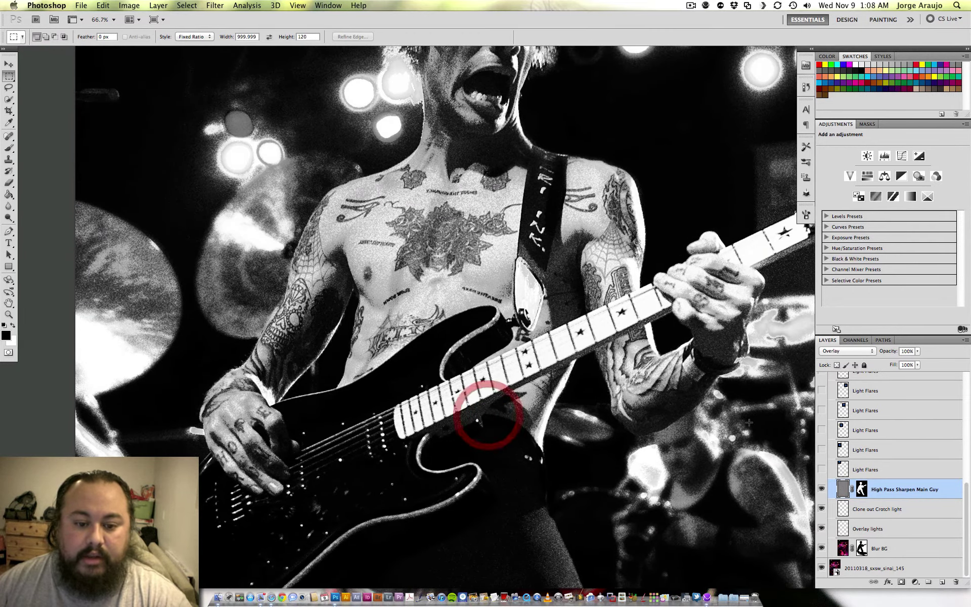
Step: Compare the guitarist with the High Pass Sharpen Main Guy layer hidden and shown, leaving the layer visible
click(820, 488)
click(821, 487)
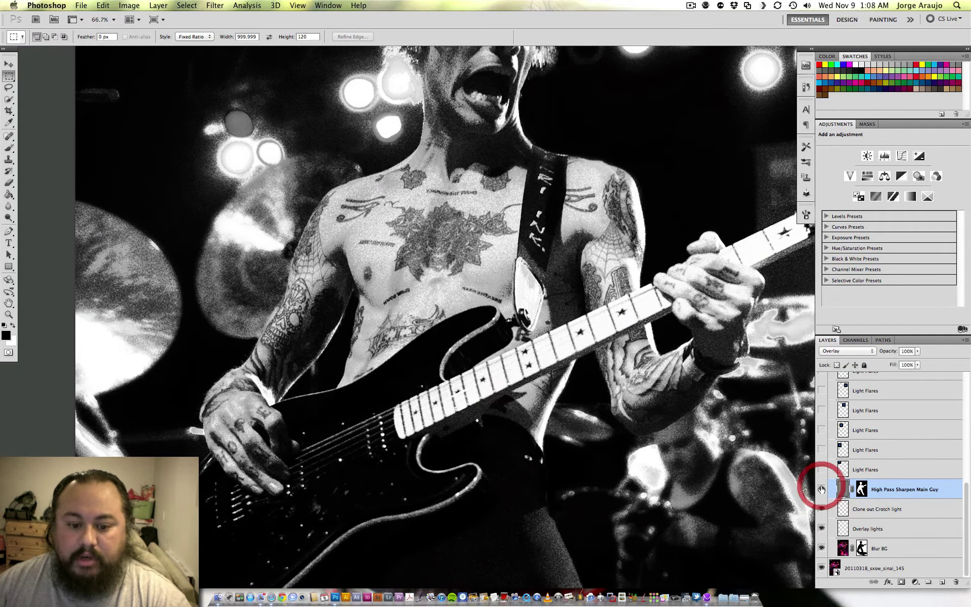
scroll(700, 424, up, 6)
click(509, 436)
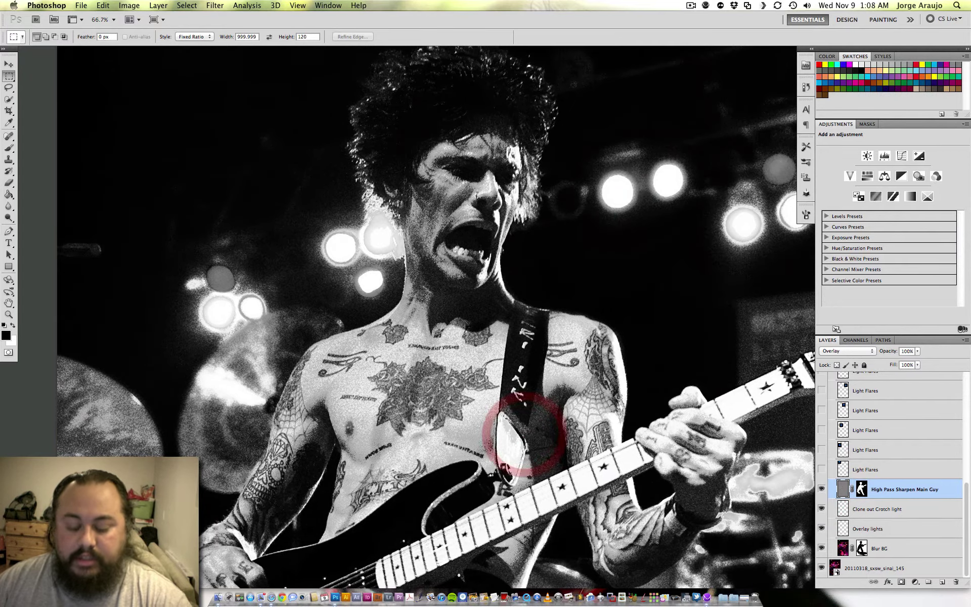
scroll(526, 429, down, 2)
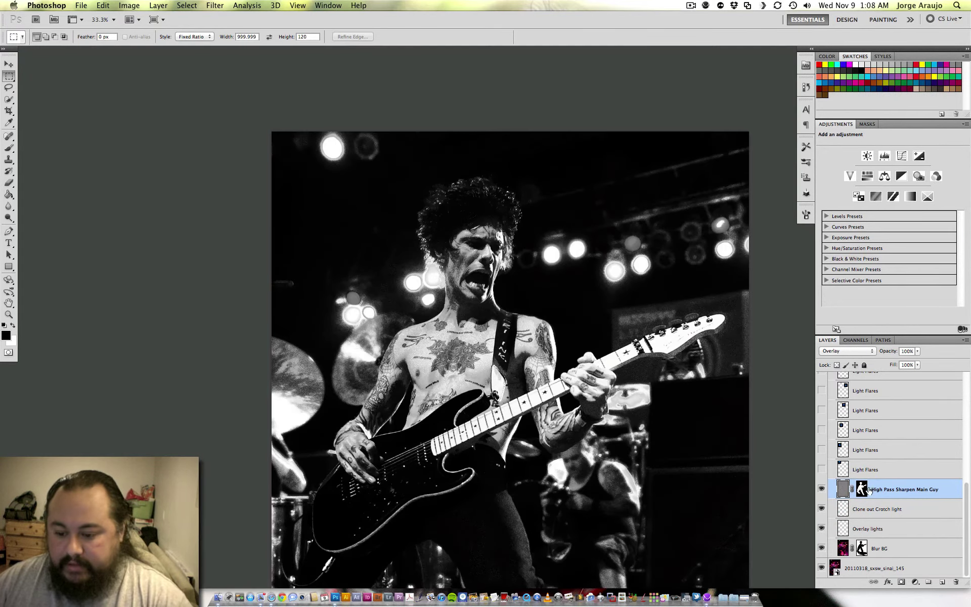
Step: Select the lowest Light Flares layer with the Move tool active, and open flare.psd from the Desktop
click(873, 470)
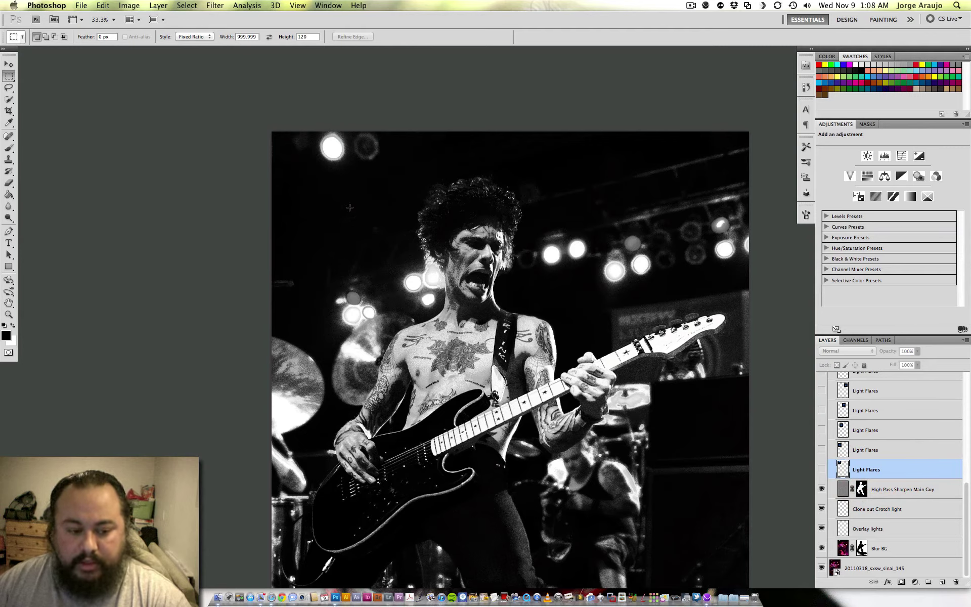
click(9, 64)
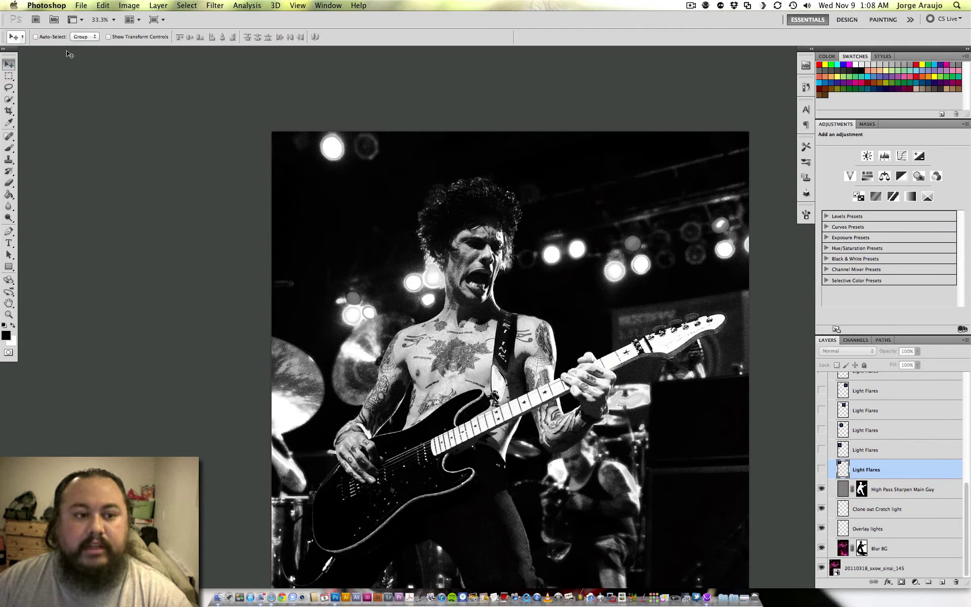
click(80, 6)
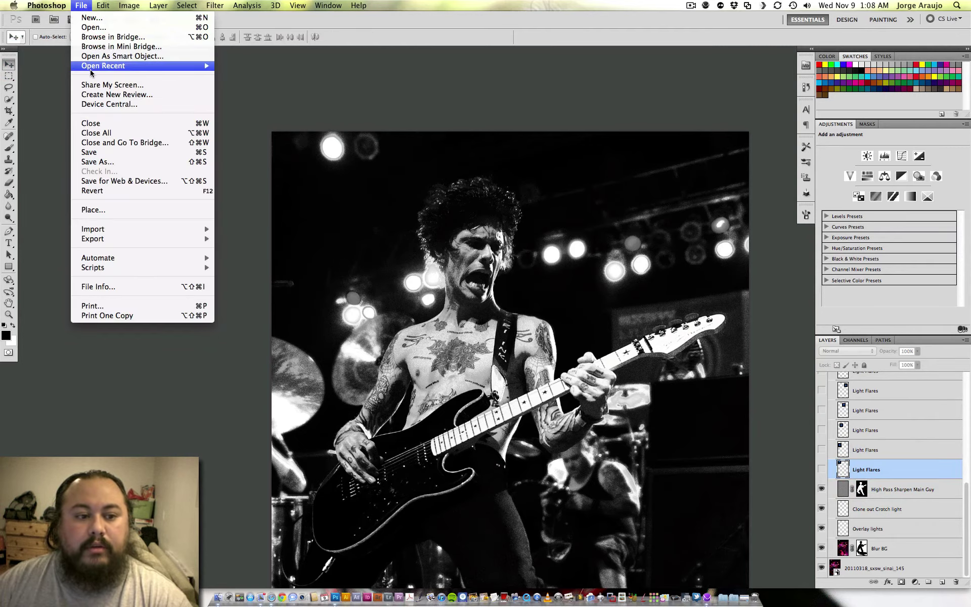
mouse_move(95, 64)
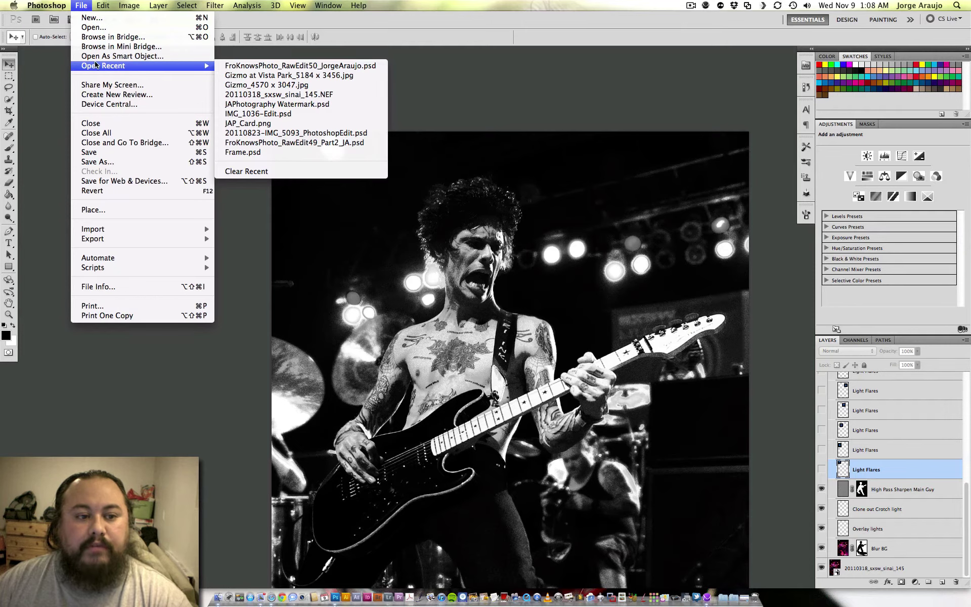
click(93, 28)
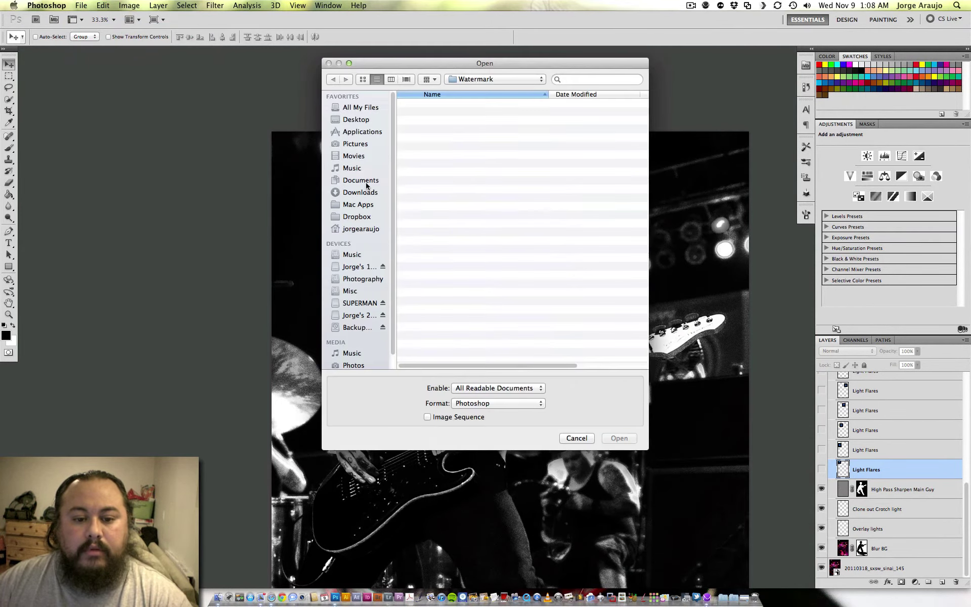
click(357, 119)
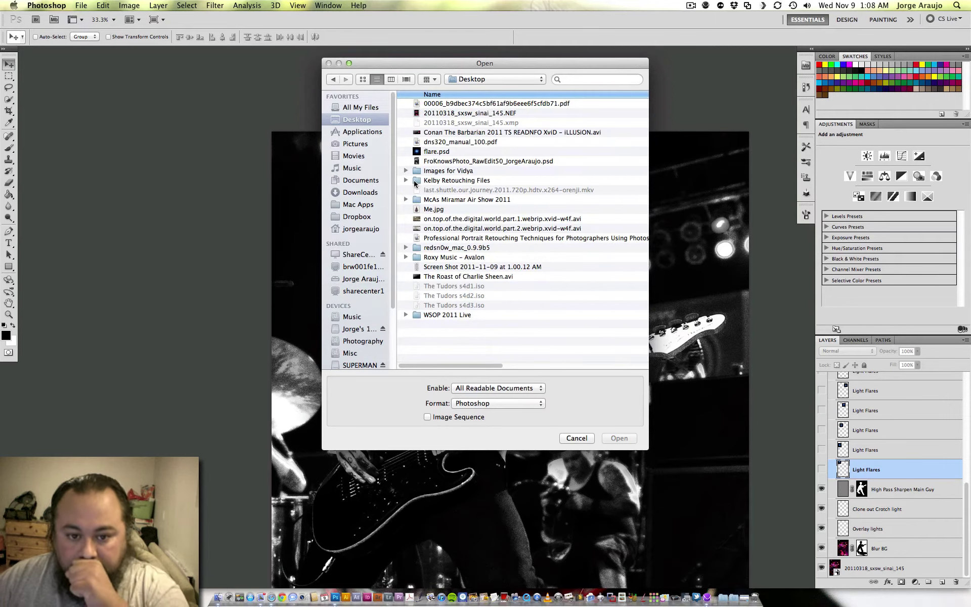
click(440, 151)
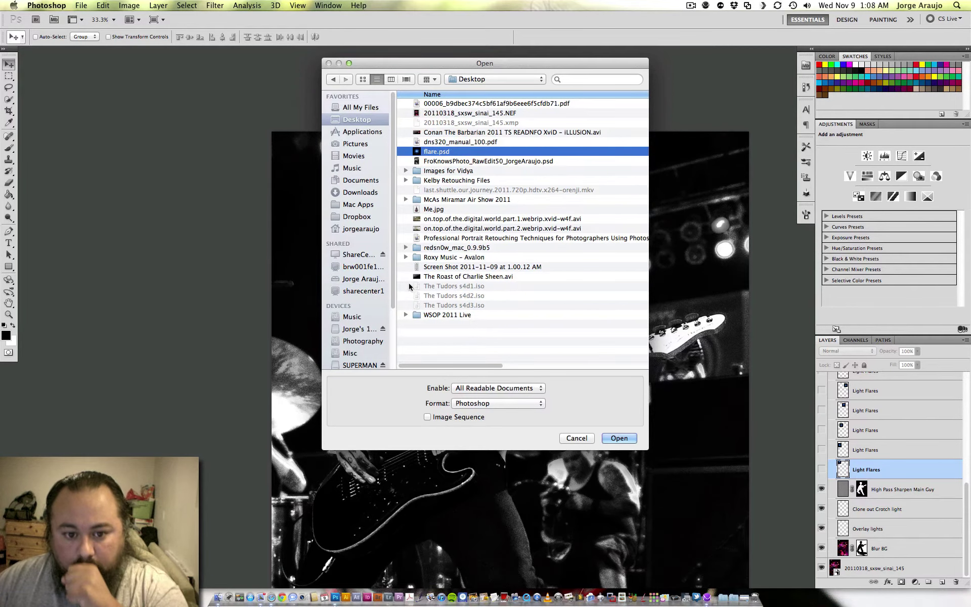
click(623, 439)
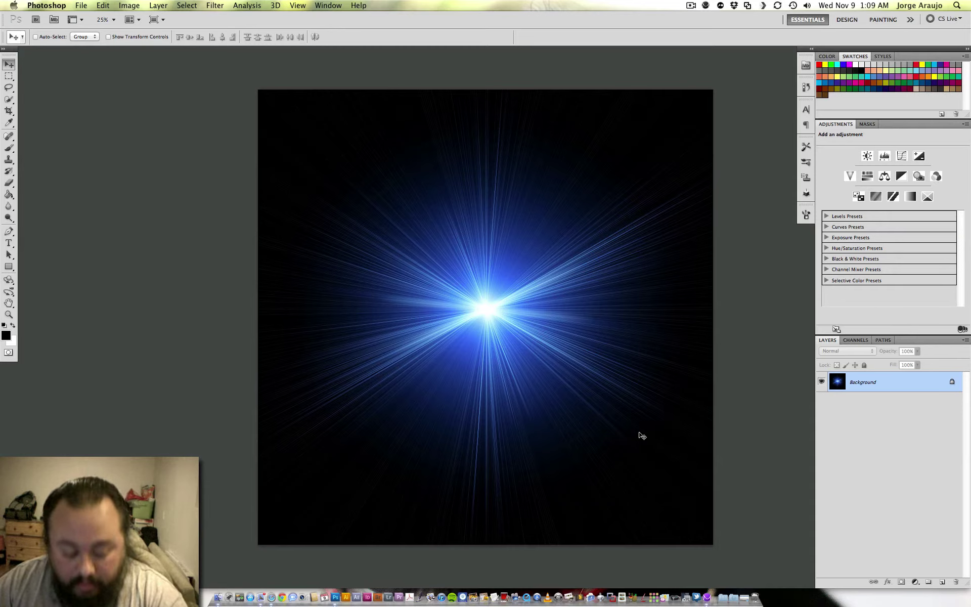
Step: Examine the blue flare image in full-screen view, then close flare.psd and return to the concert photo
key(f)
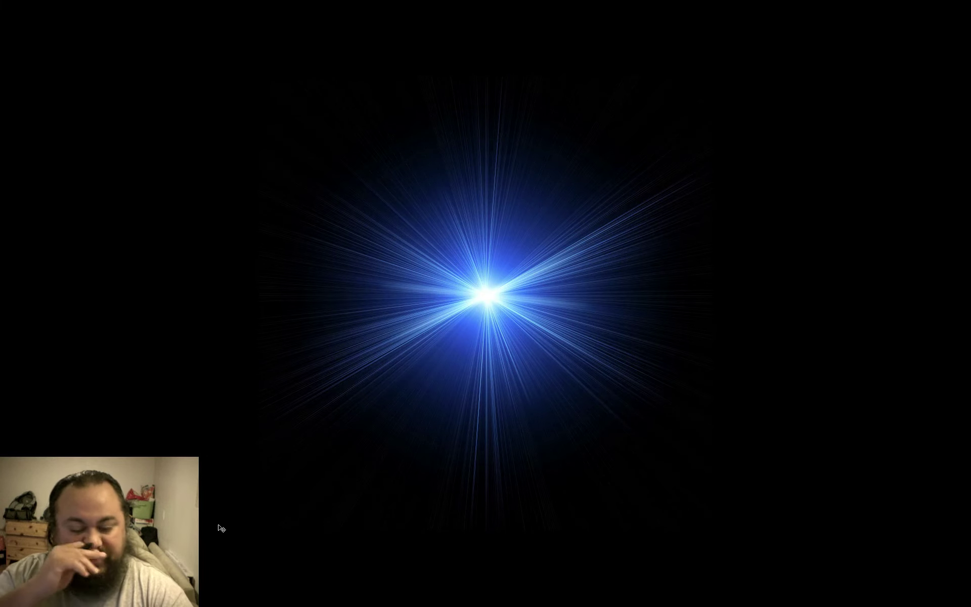
key(f)
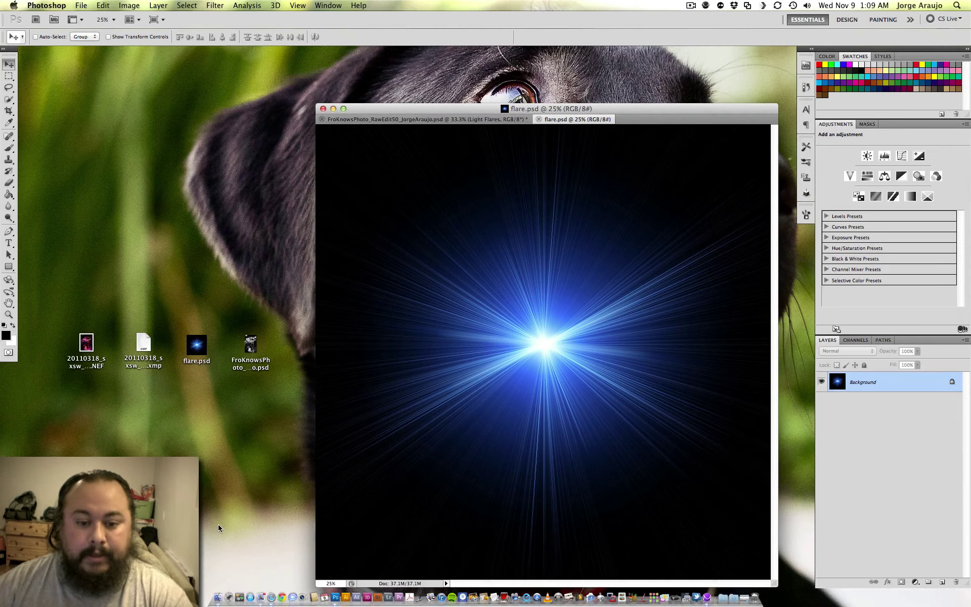
click(539, 119)
drag(562, 107, 507, 91)
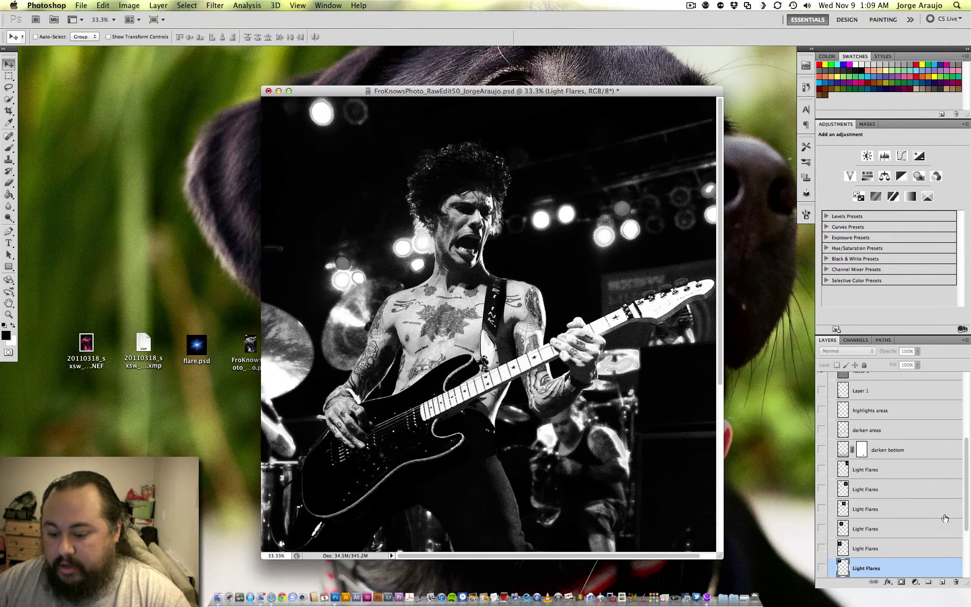
Step: Show the Light Flares layer directly above High Pass Sharpen Main Guy and view the photo in full-screen mode
drag(964, 512, 956, 561)
click(881, 478)
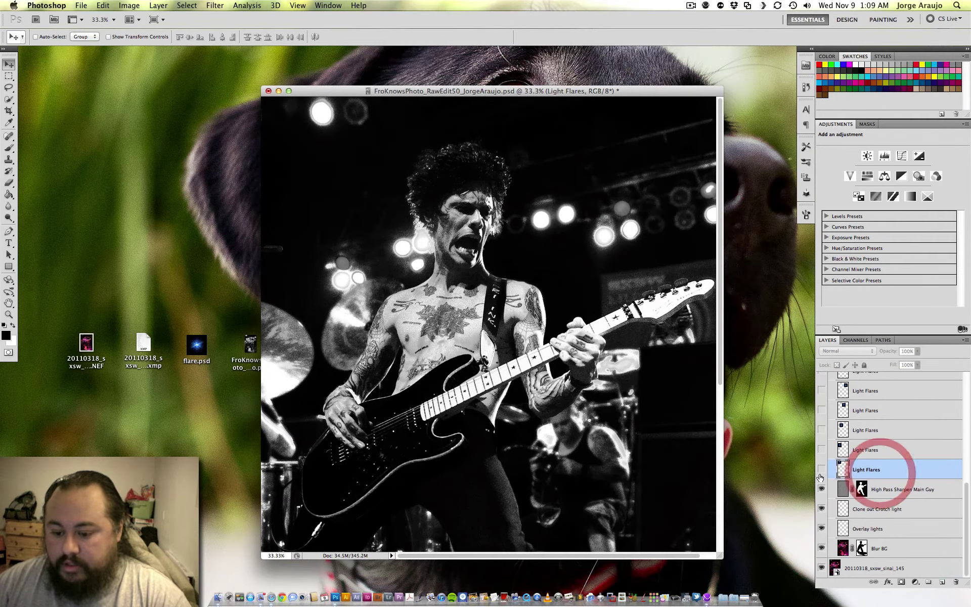
click(821, 469)
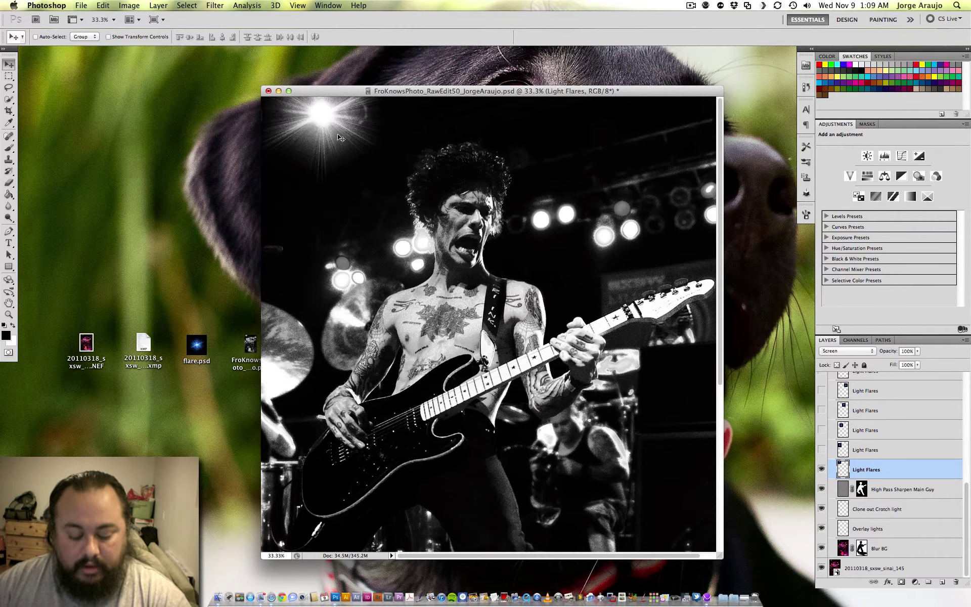
key(f)
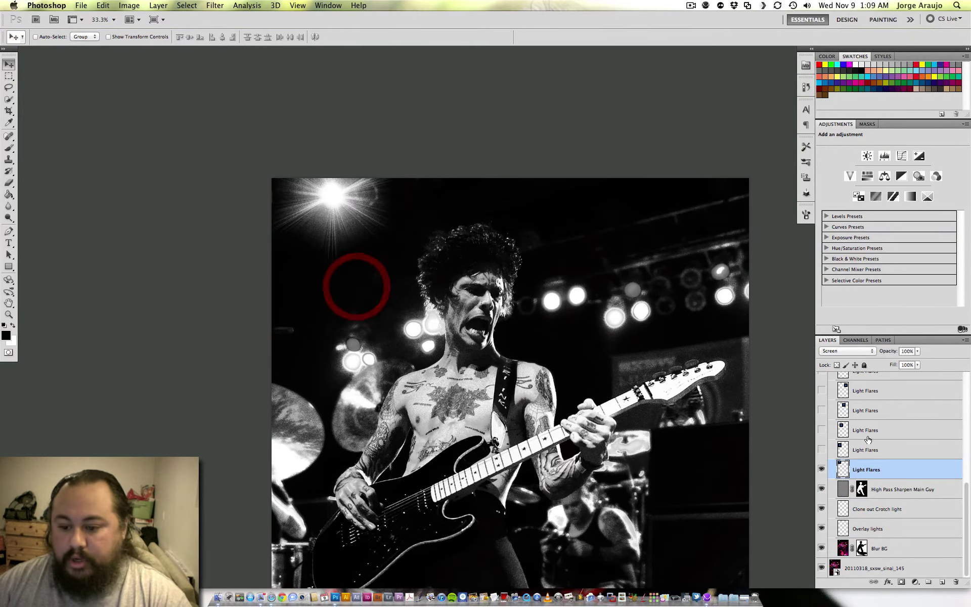
click(850, 351)
click(843, 291)
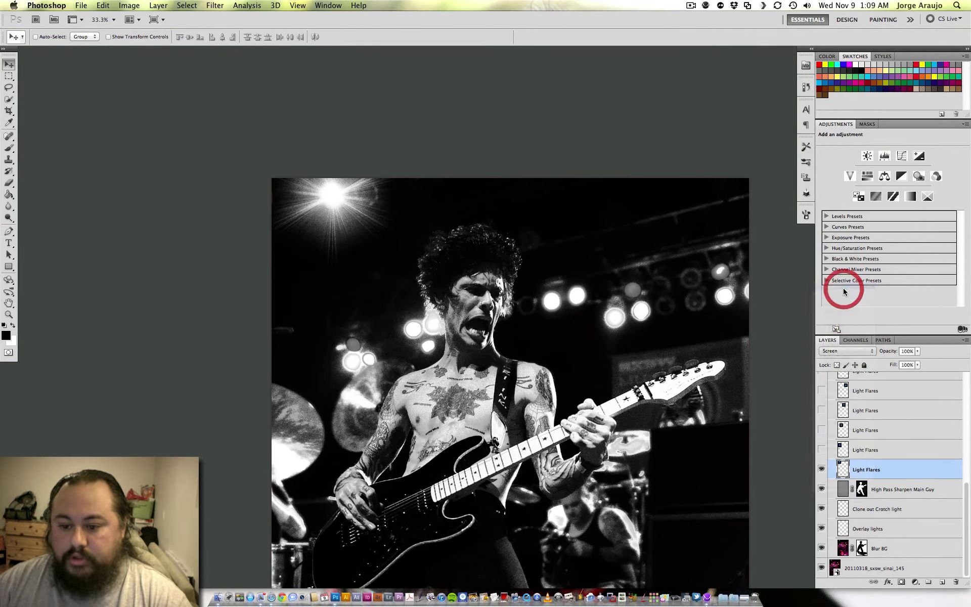
key(super+z)
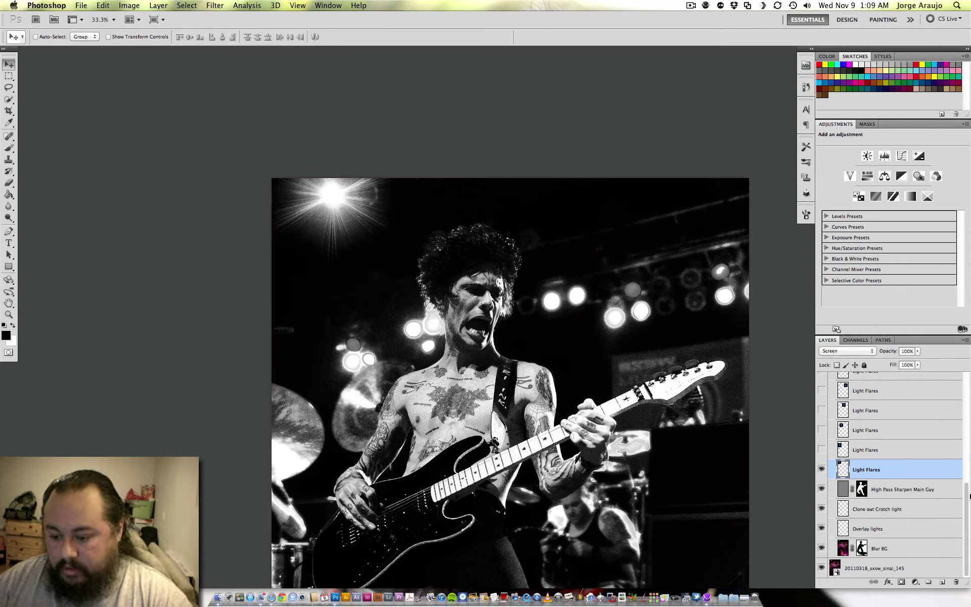
Step: Move the Light Flares layer to the top of the Editing group and place its flare beside the guitarist's forehead
drag(929, 469, 916, 387)
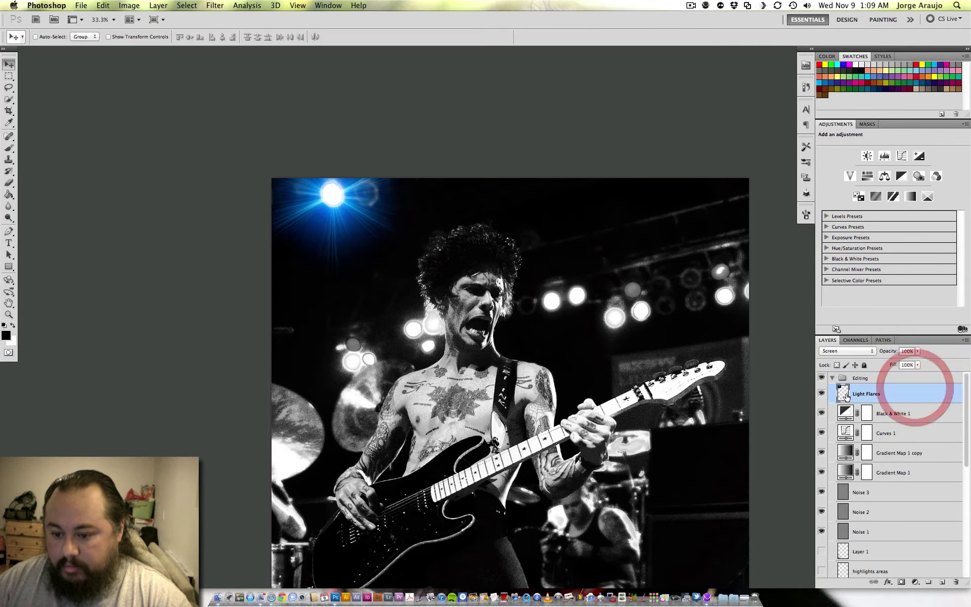
drag(389, 241, 490, 322)
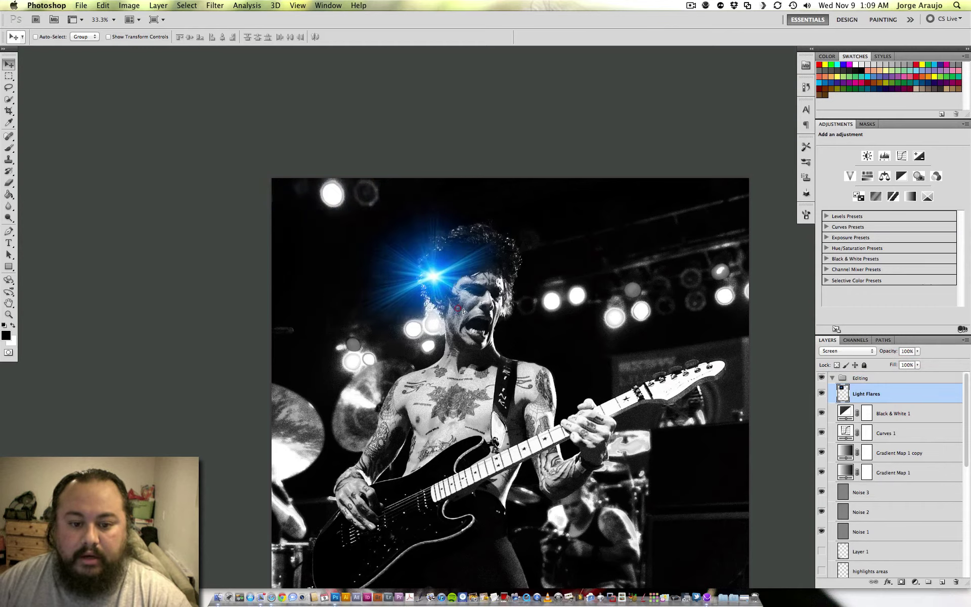
Step: Demonstrate the flare's black backing by setting the layer's blend mode to Normal, and restore it to Screen
click(845, 351)
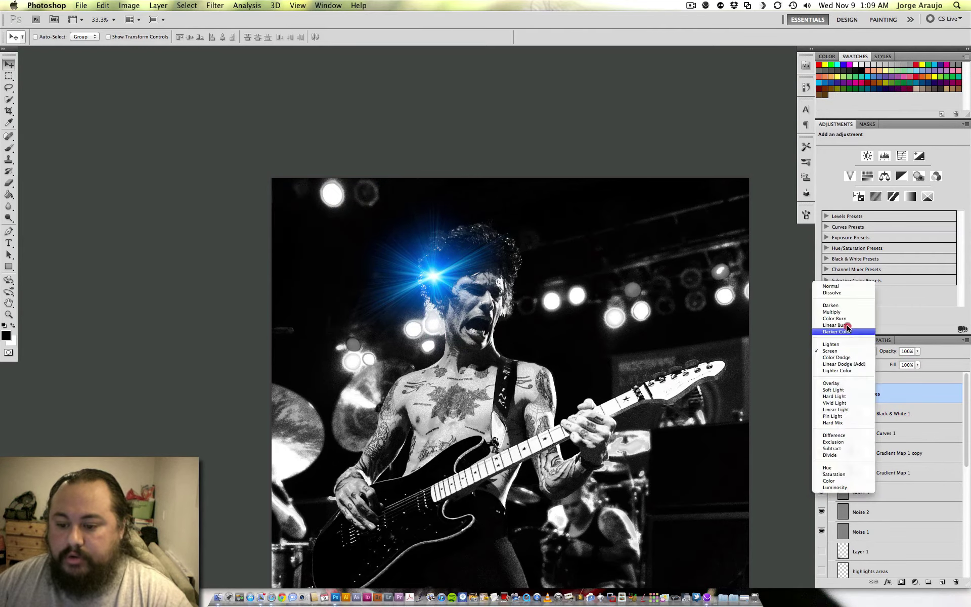
click(854, 285)
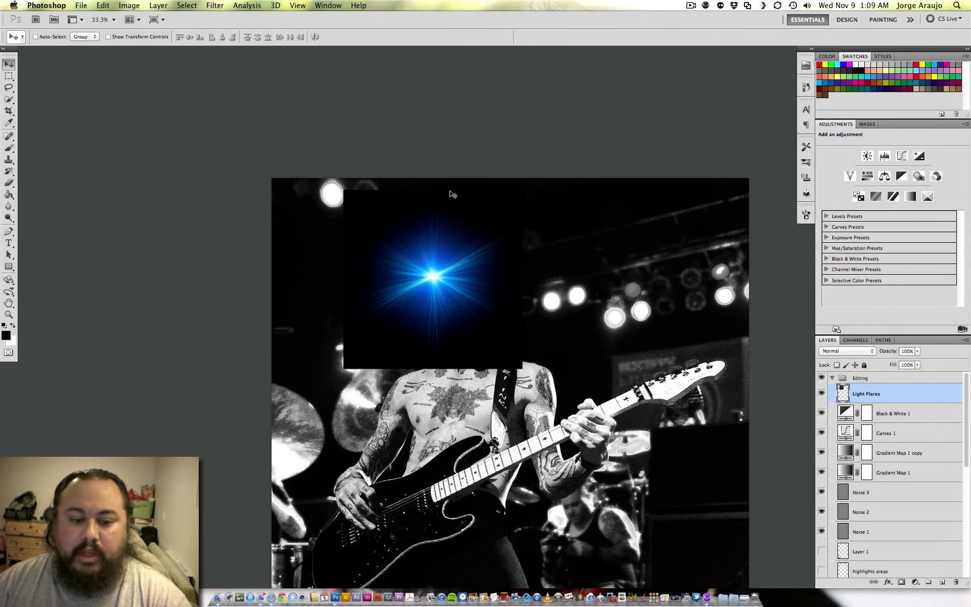
click(835, 353)
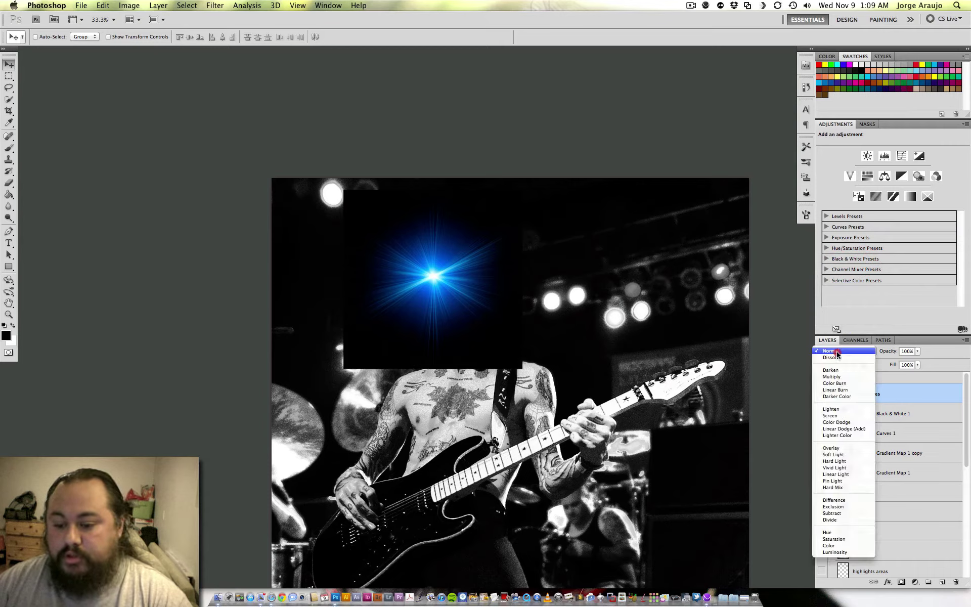
click(838, 421)
click(835, 415)
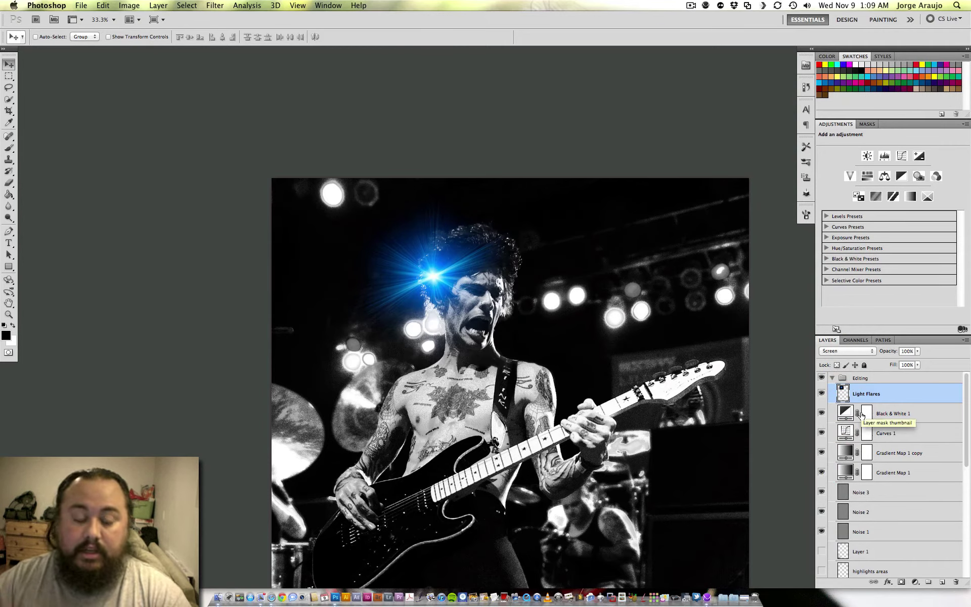
Step: Undo the flare's blend mode and position changes, and return the Light Flares layer to just above High Pass Sharpen Main Guy
key(ctrl+z)
key(ctrl+z)
key(ctrl+z)
key(ctrl+z)
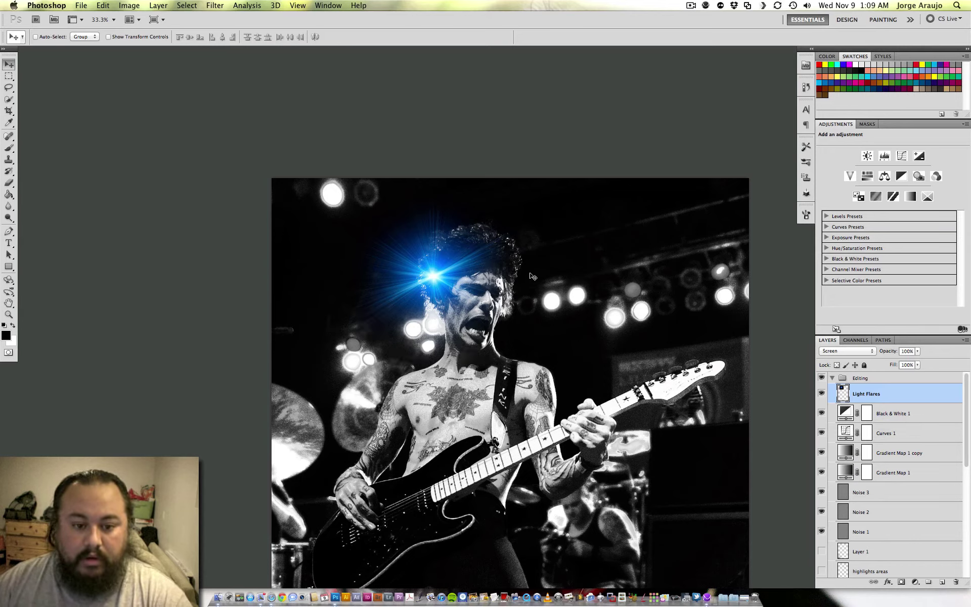
key(ctrl+z)
key(ctrl+z)
key(ctrl+shift+z)
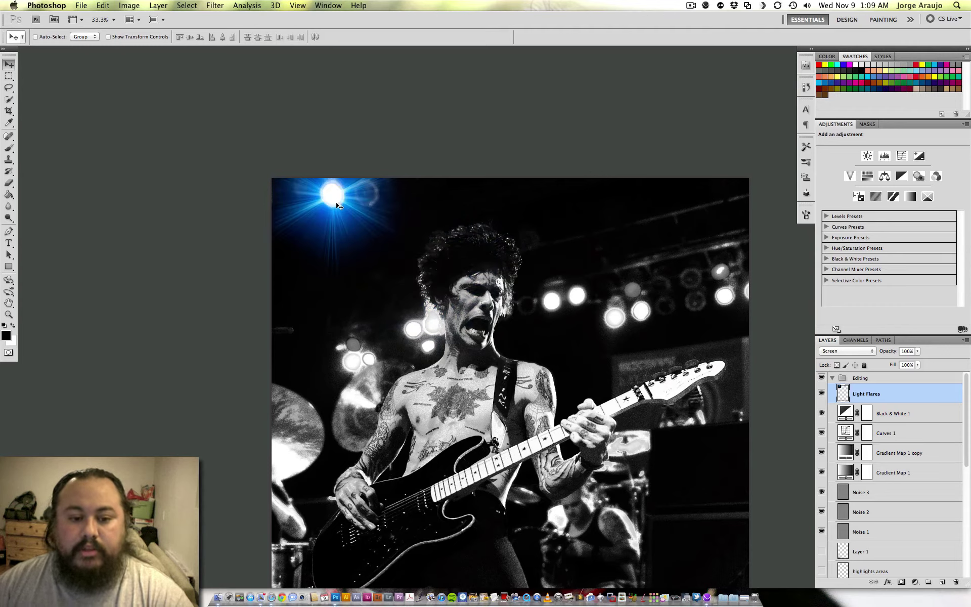
drag(905, 399, 903, 458)
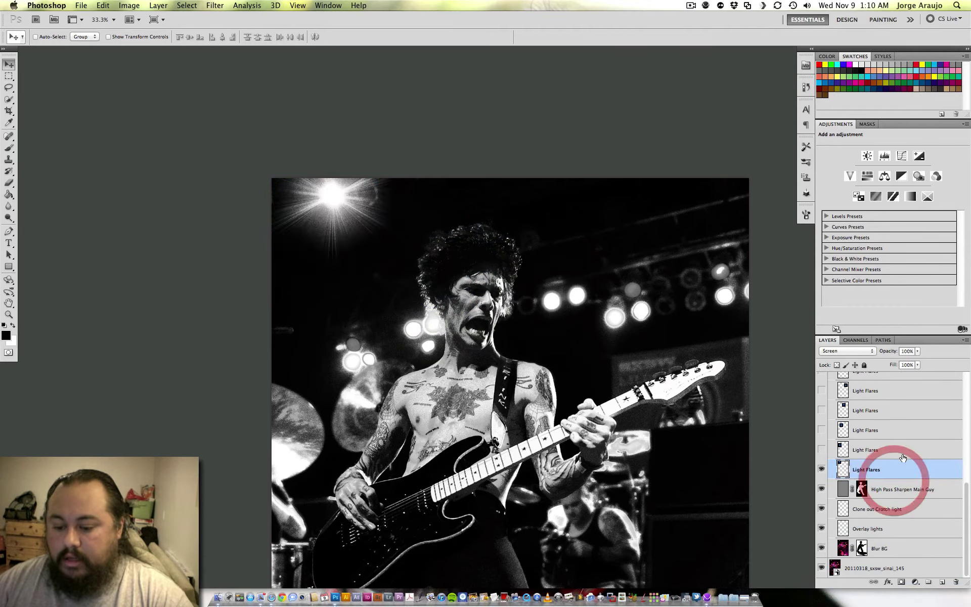
Step: Show the five remaining hidden Light Flares layers above the selected one, adding flares to the stage lights
click(822, 468)
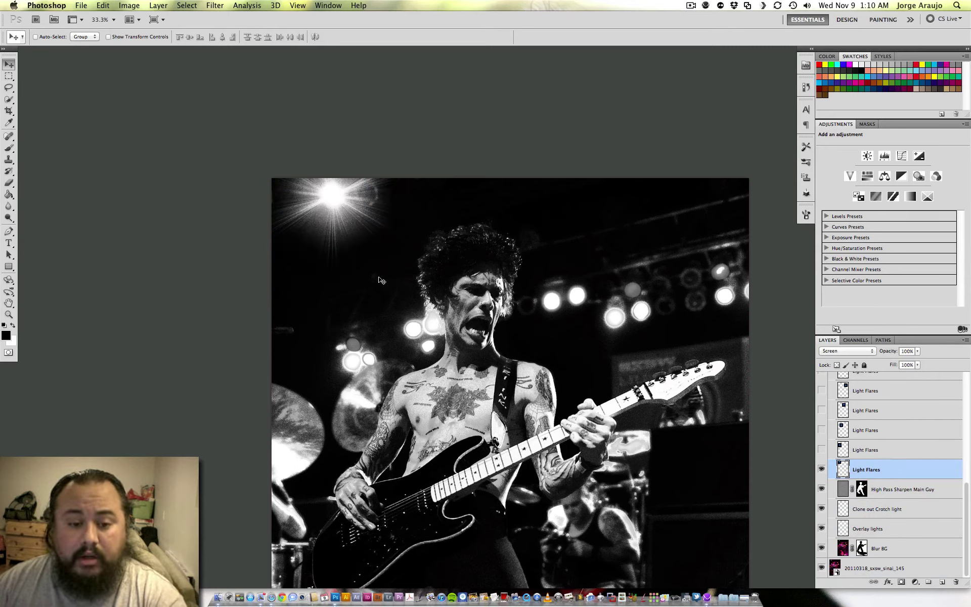
key(super+minus)
click(821, 449)
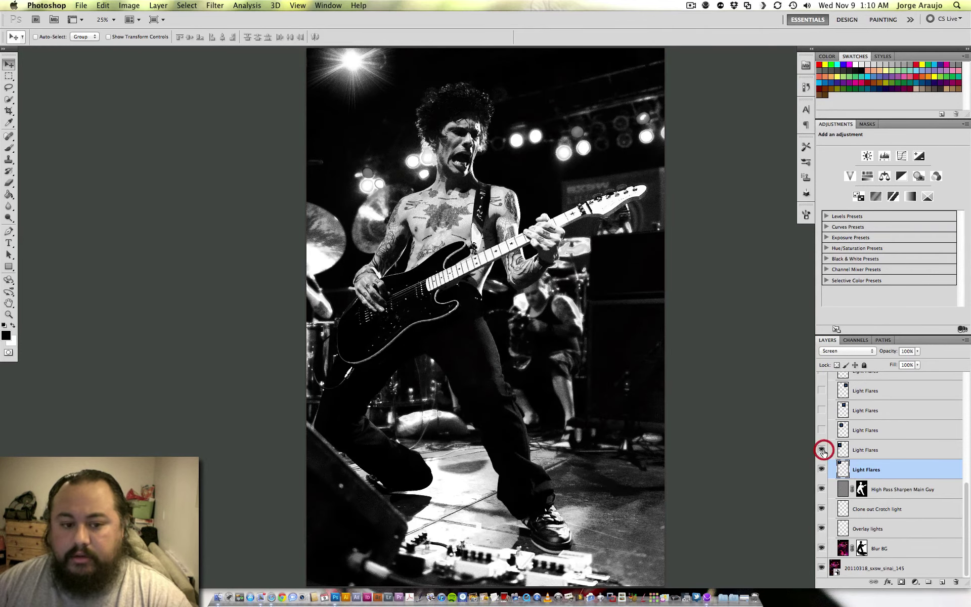
click(822, 430)
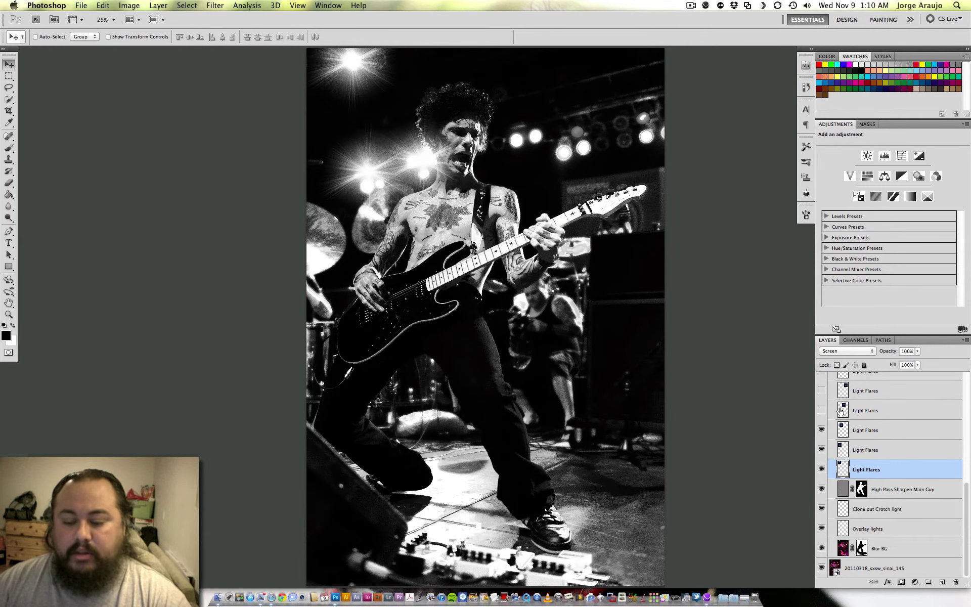
drag(963, 504, 964, 477)
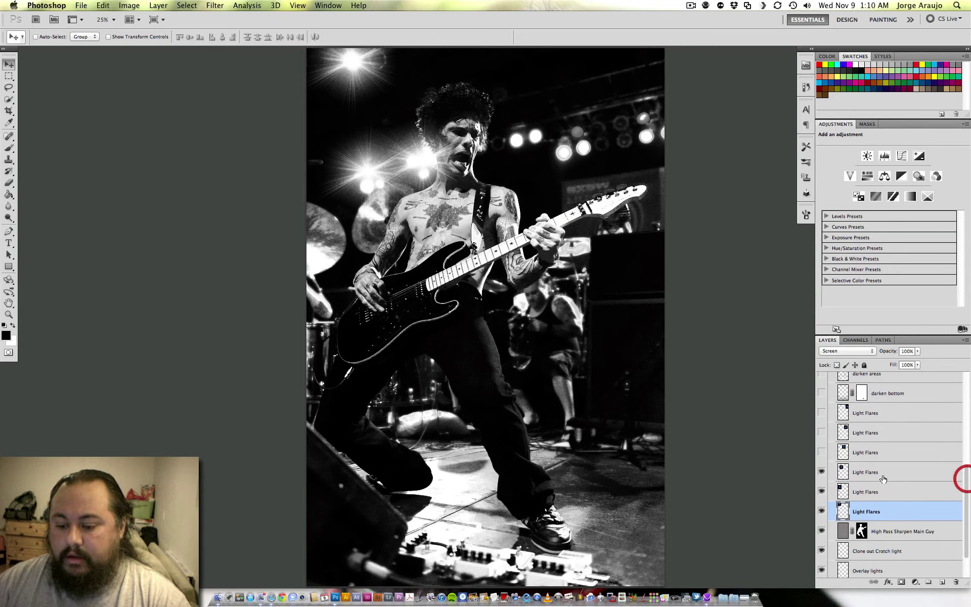
click(821, 452)
click(822, 433)
click(822, 413)
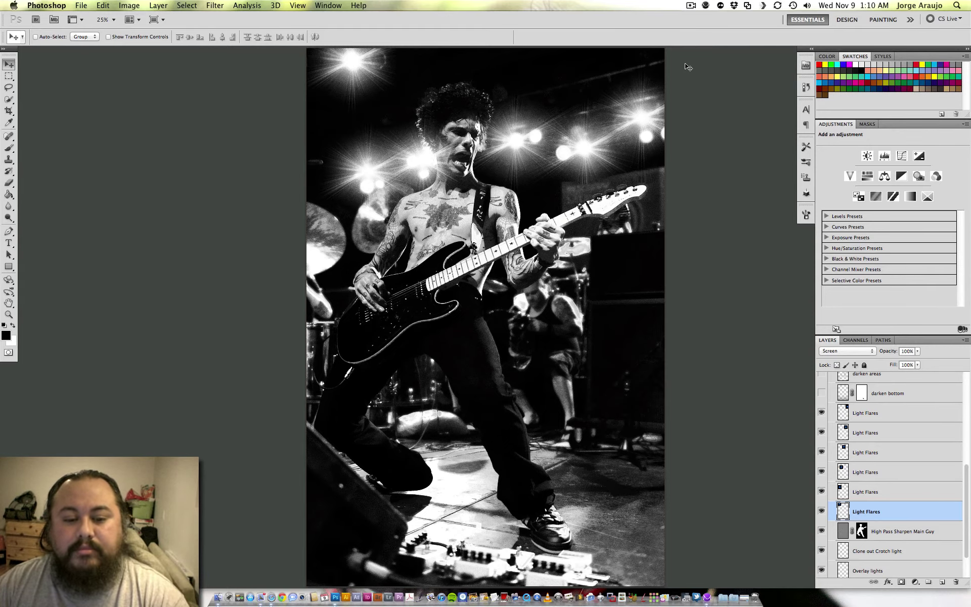
Step: Show the darken bottom layer and compare the photo with and without it, leaving it visible
key(super+minus)
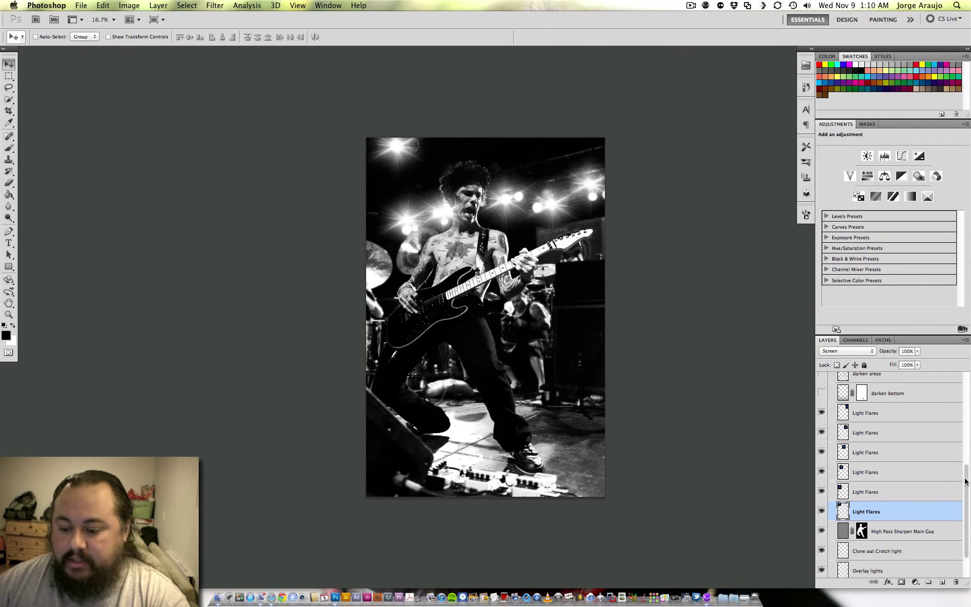
drag(966, 480, 966, 435)
click(821, 487)
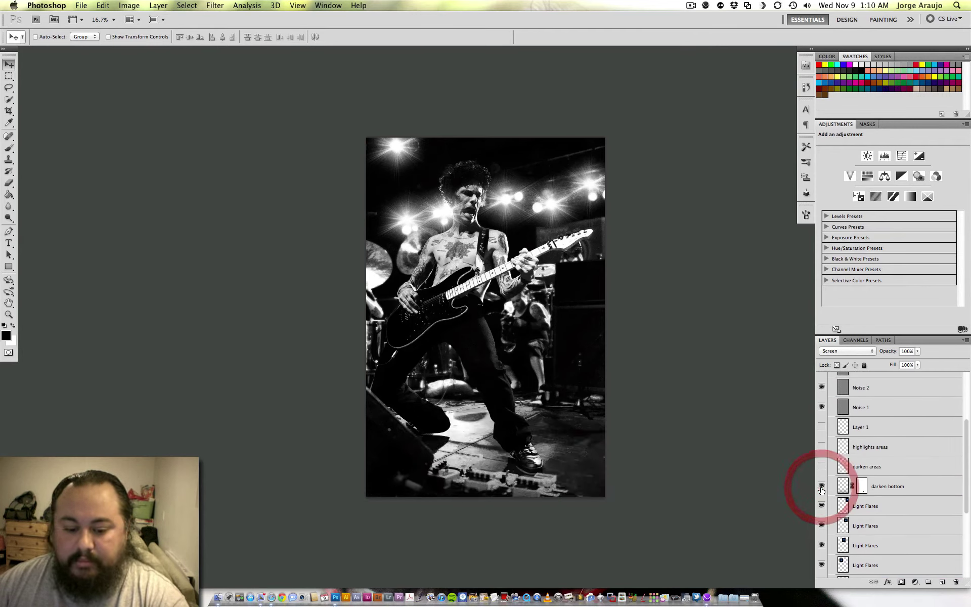
click(821, 487)
click(821, 488)
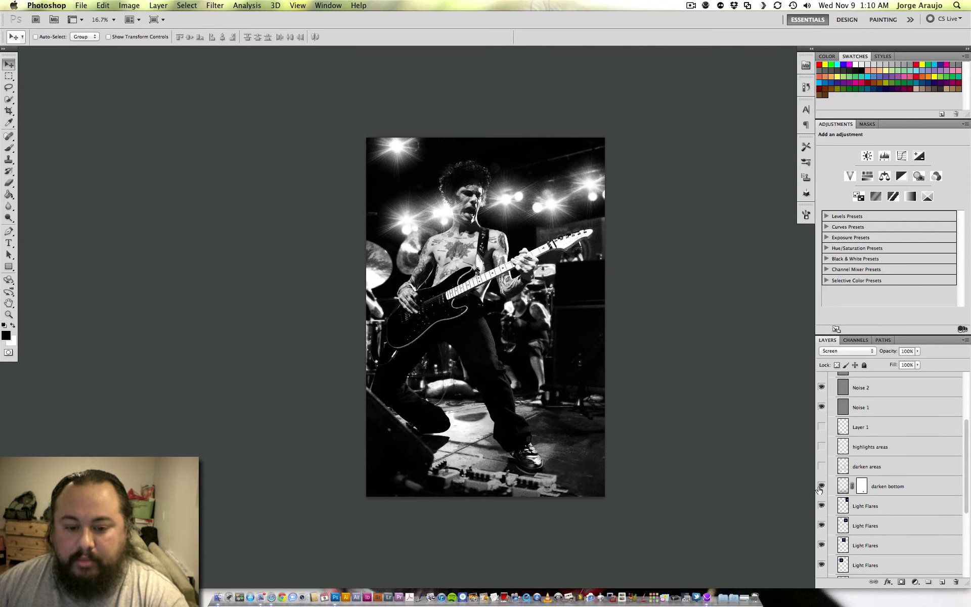
click(822, 488)
click(822, 487)
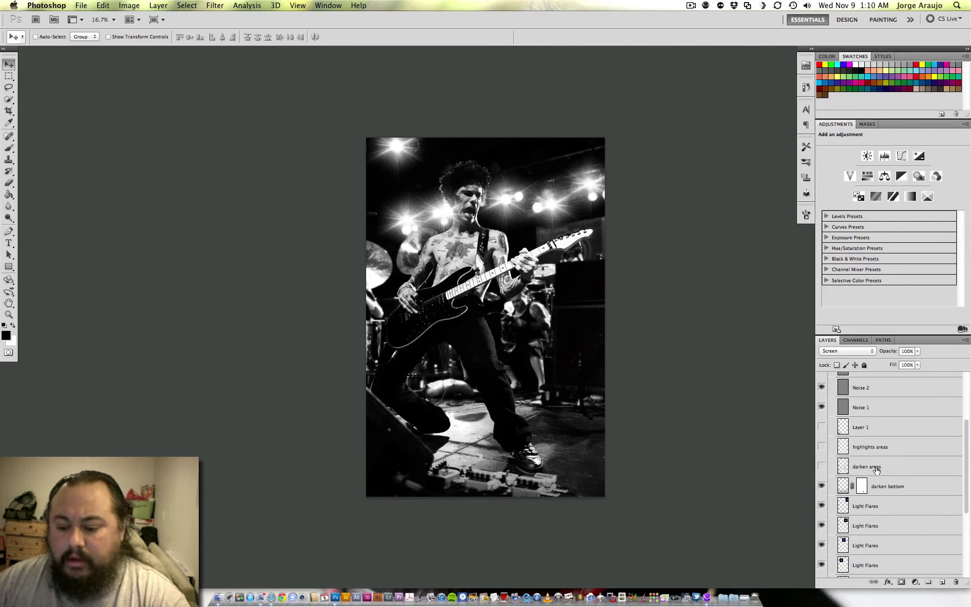
Step: Show the darken areas layer above darken bottom, checking the photo with it off and on
click(822, 470)
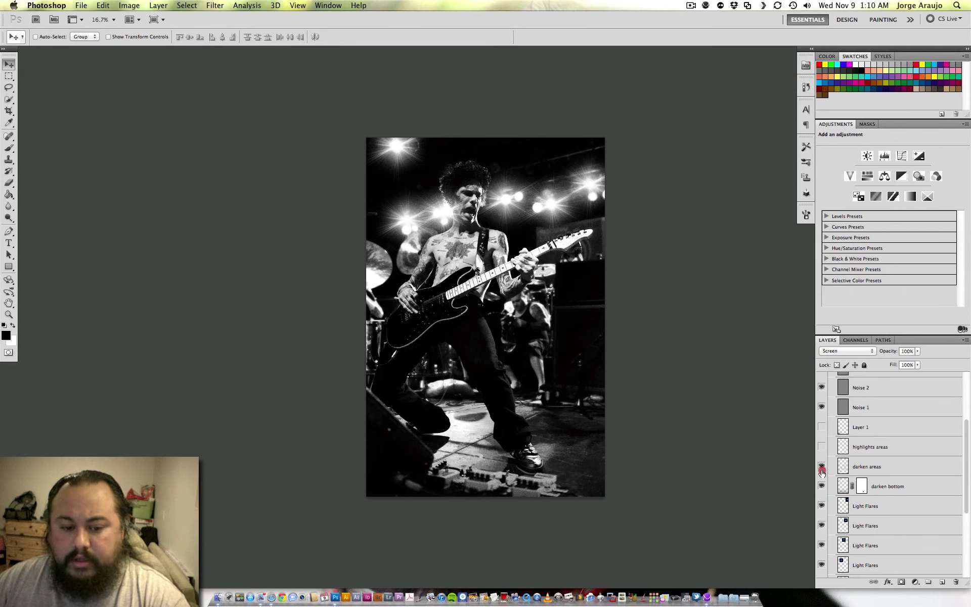
click(821, 468)
click(821, 469)
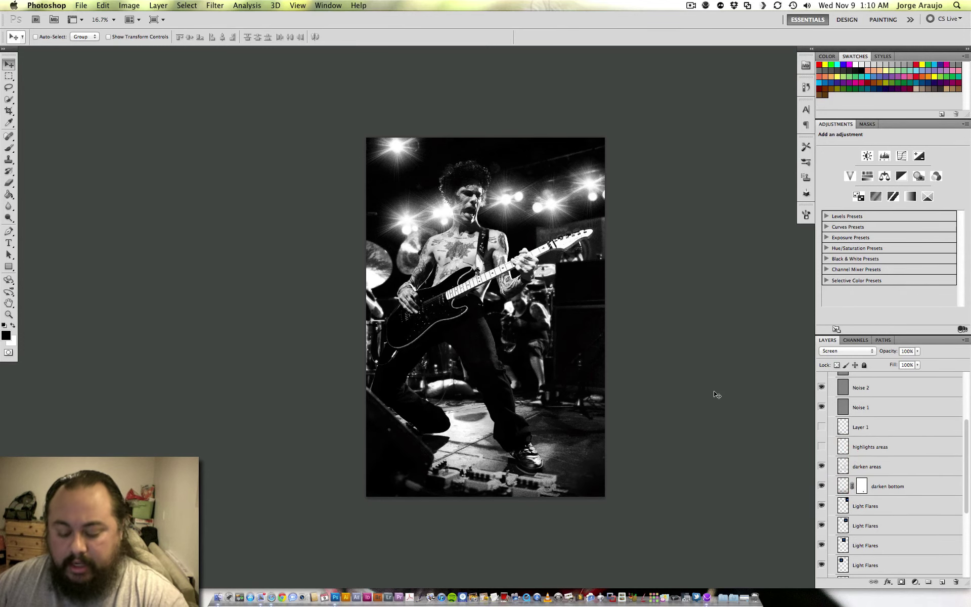
Step: Fit the photo on screen and repeatedly compare the guitarist and background drummer with darken areas hidden and shown
key(super+equal)
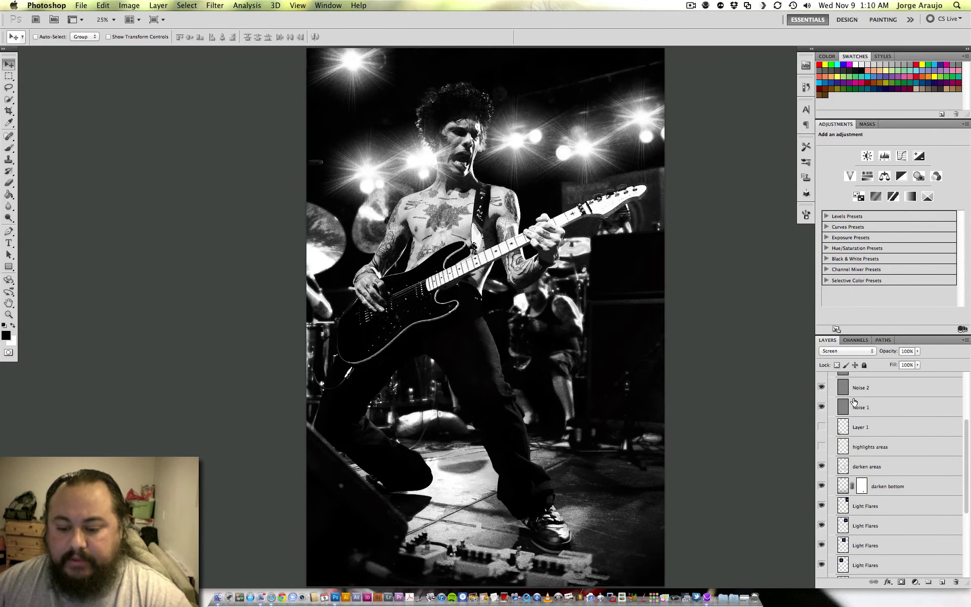
key(super+0)
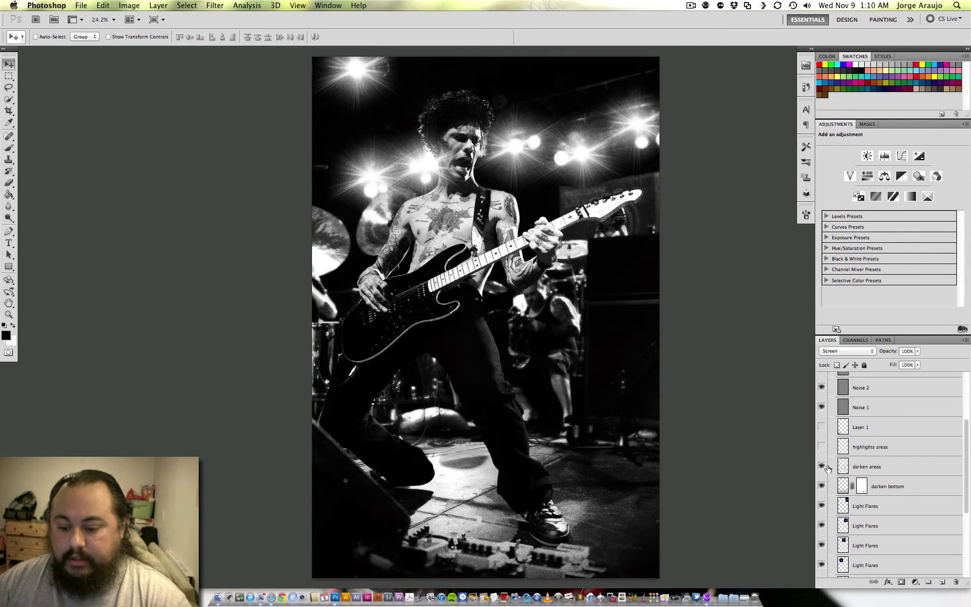
click(821, 468)
click(822, 467)
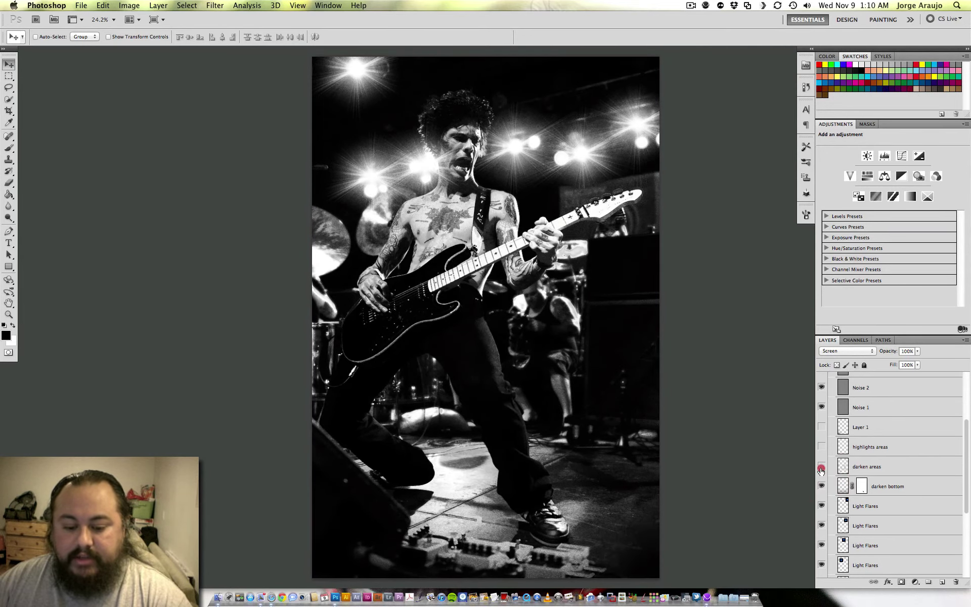
click(821, 467)
click(820, 467)
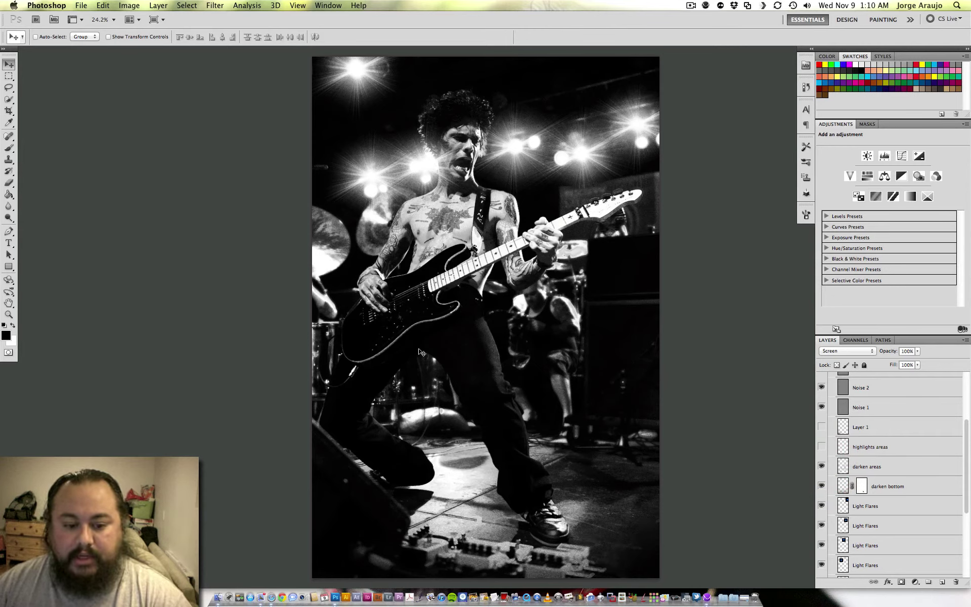
click(822, 467)
click(821, 467)
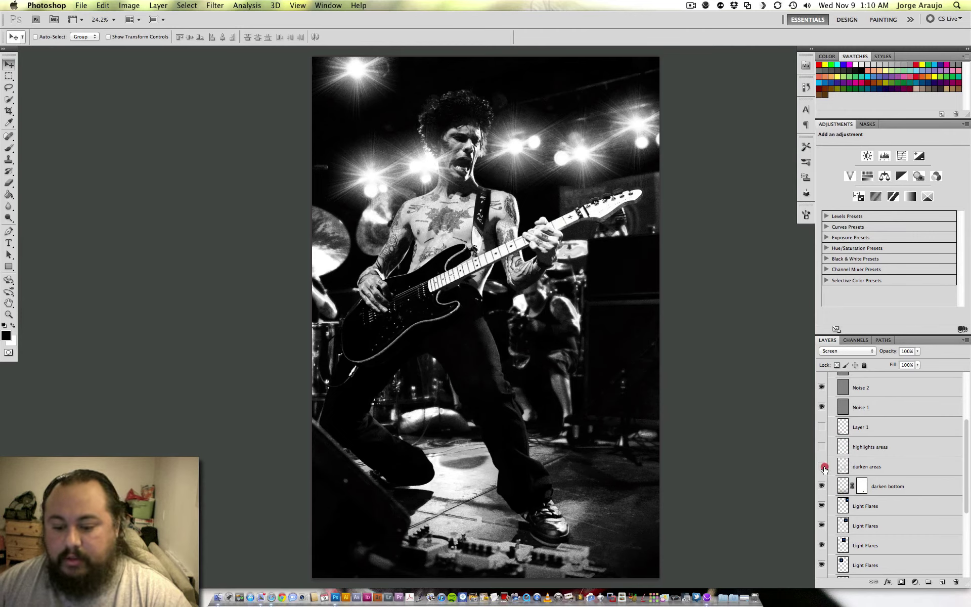
click(821, 467)
click(821, 467)
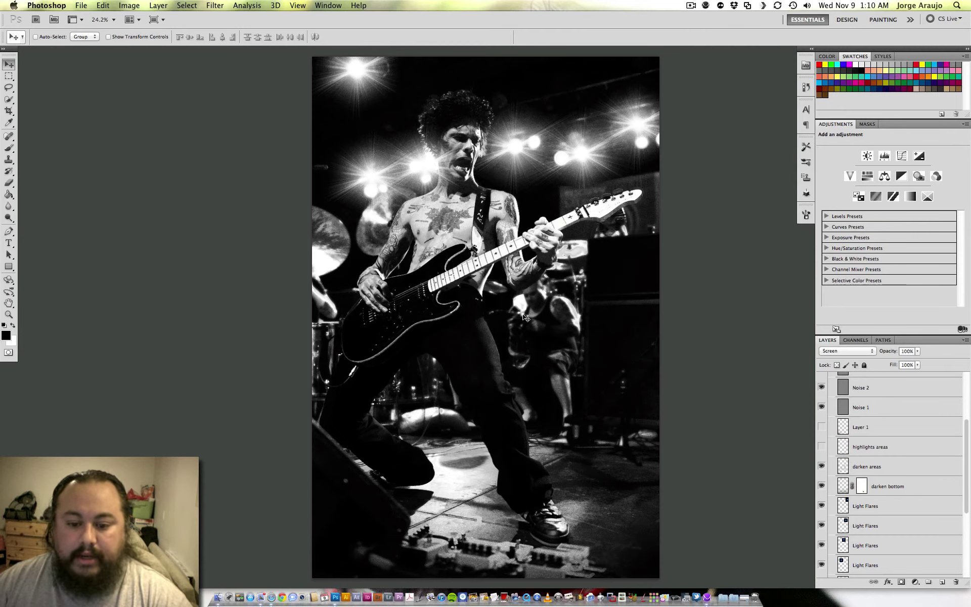
click(822, 468)
click(821, 468)
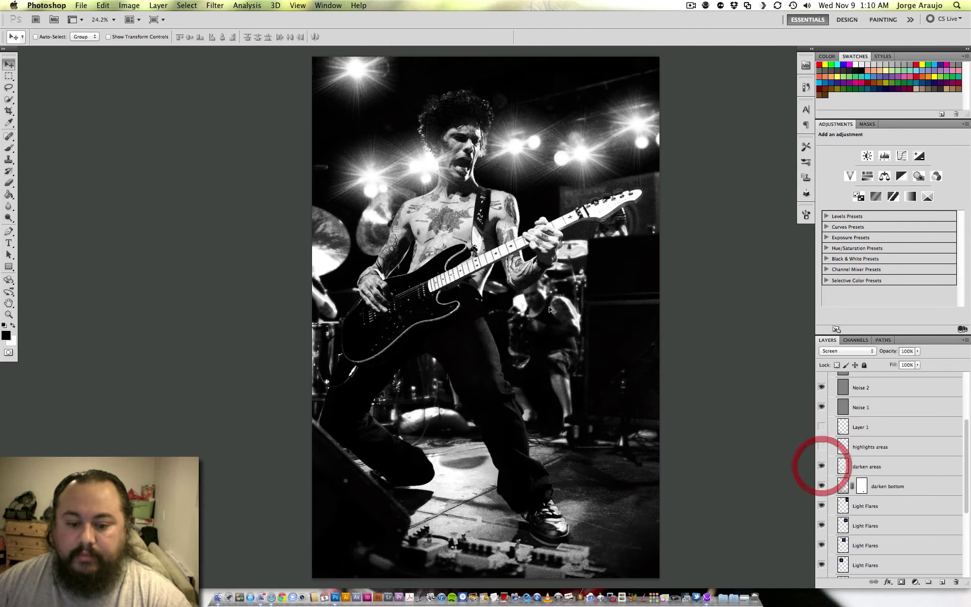
click(822, 467)
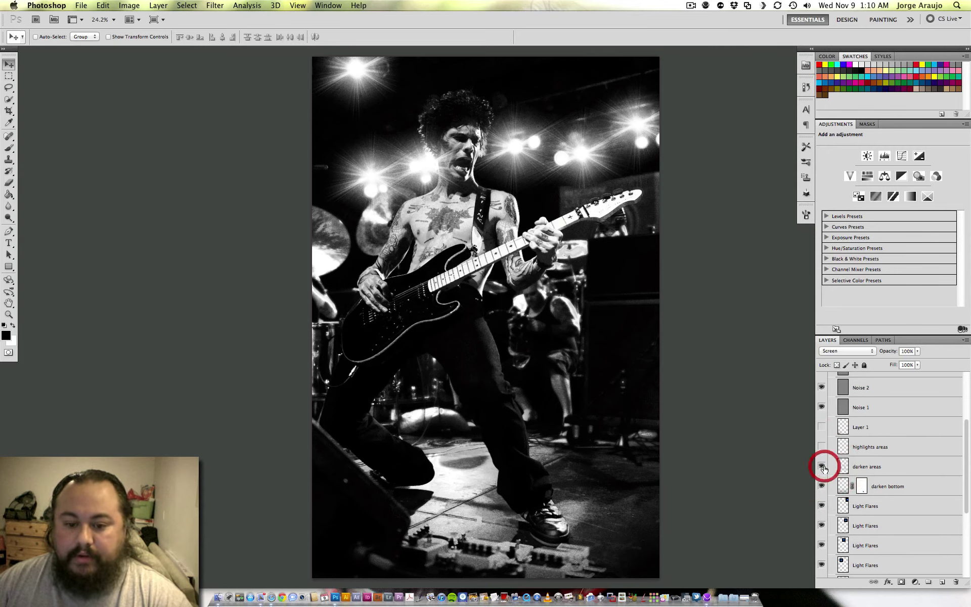
click(822, 466)
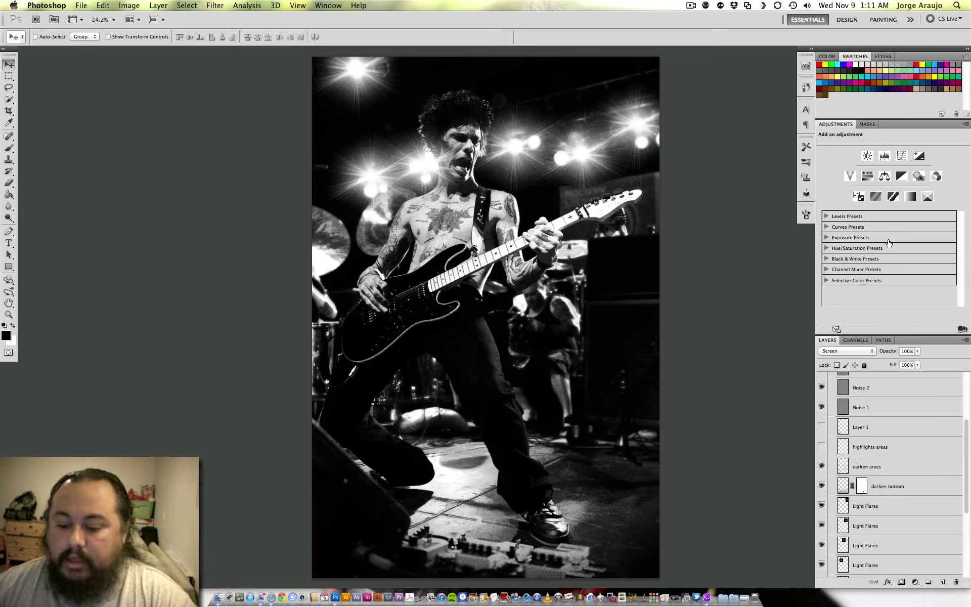
Step: Select the highlights areas layer and make it visible over the darkening layers
click(884, 450)
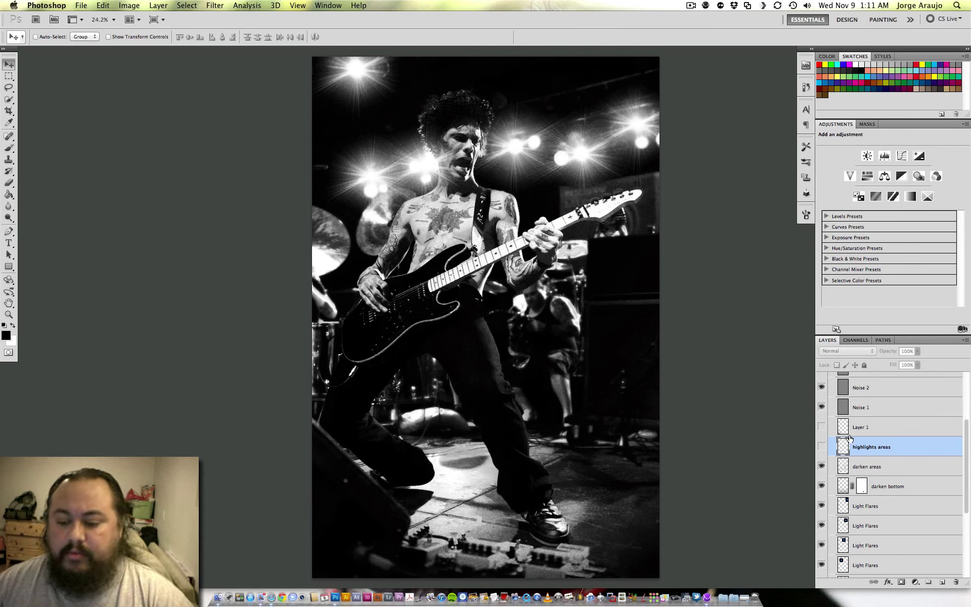
click(822, 447)
click(822, 446)
click(821, 446)
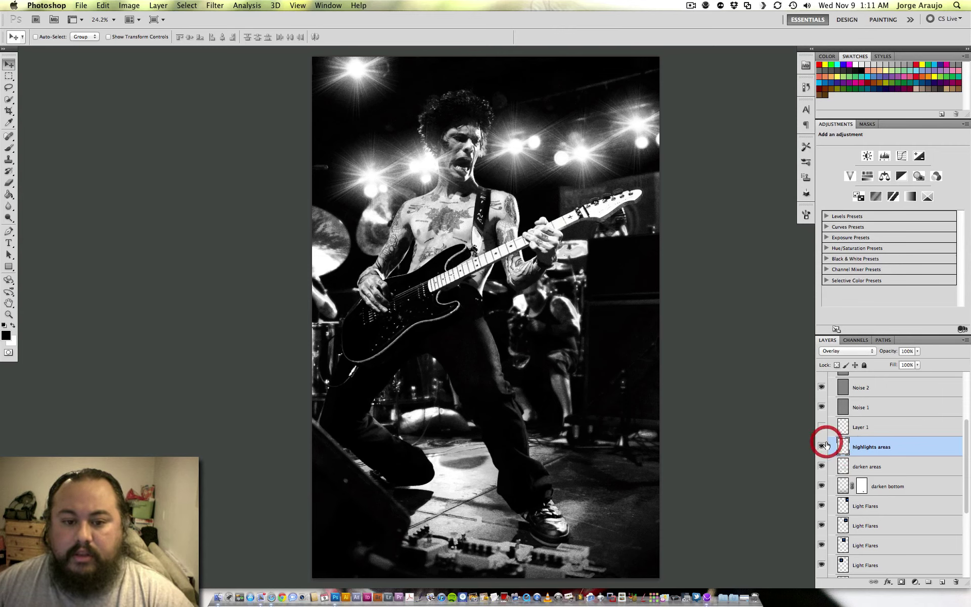
click(822, 446)
click(821, 446)
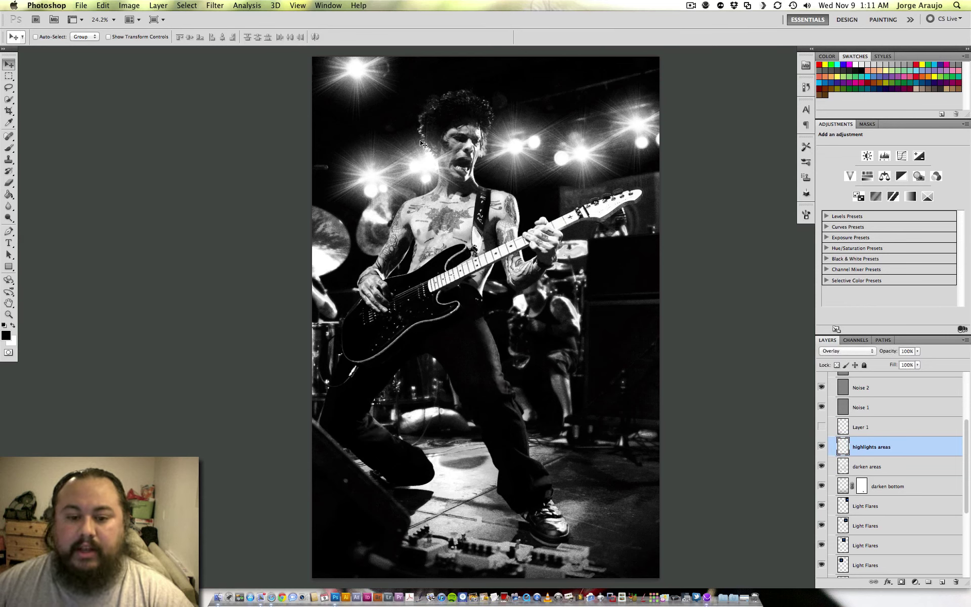
Step: Compare the photo with the highlights areas layer hidden and shown to examine which parts it brightens
click(822, 446)
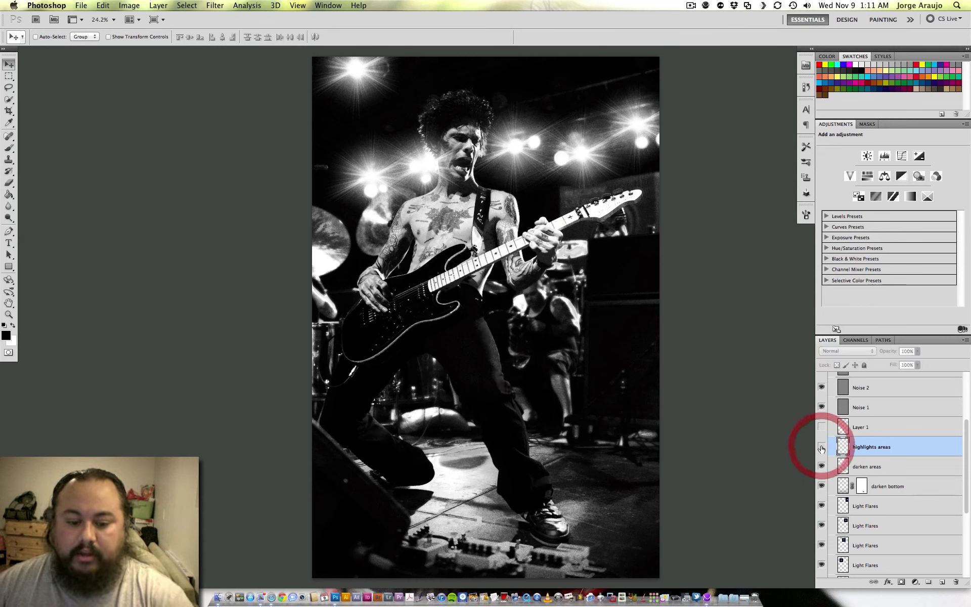
click(822, 447)
click(822, 447)
click(822, 446)
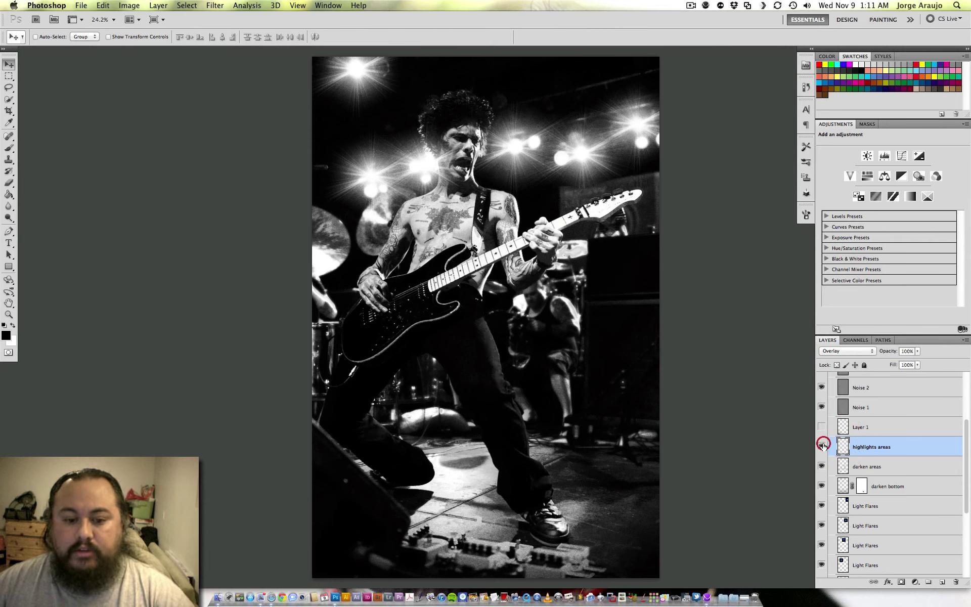
click(822, 446)
click(823, 446)
click(822, 446)
click(822, 446)
click(823, 446)
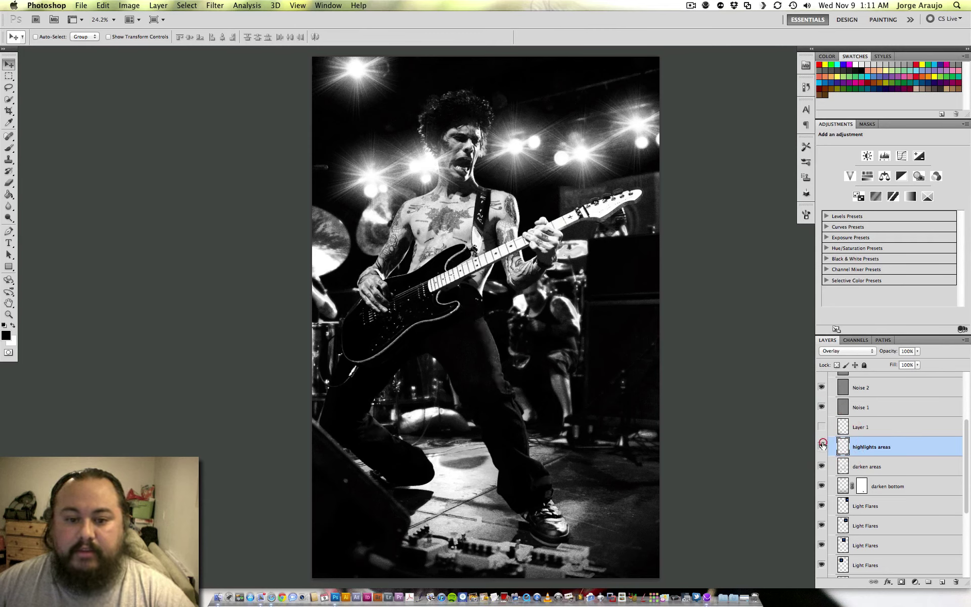
click(823, 446)
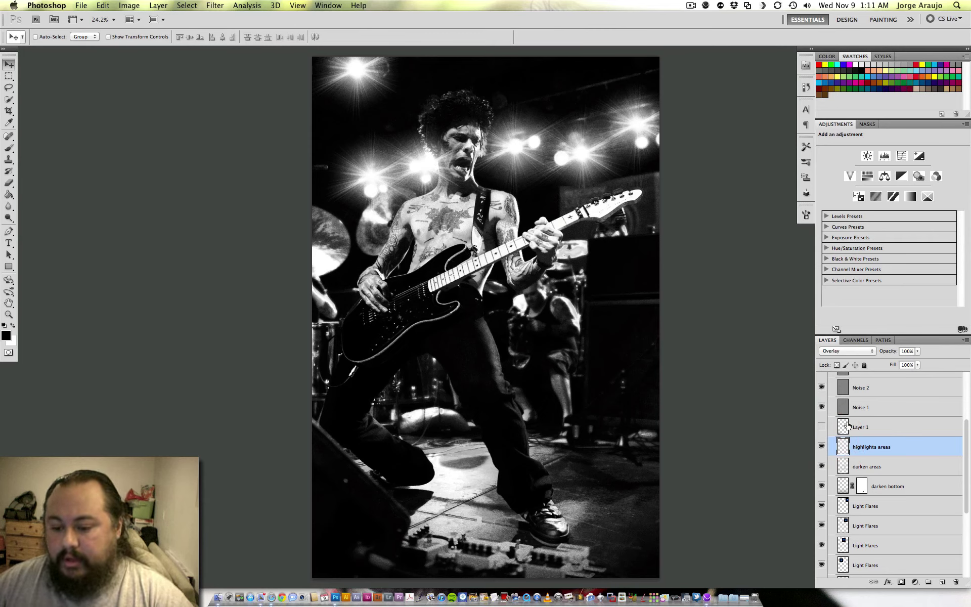
Step: Show Layer 1 above highlights areas, checking its effect on the pedals at the photo's bottom and on the whole image
click(822, 427)
click(823, 428)
click(823, 428)
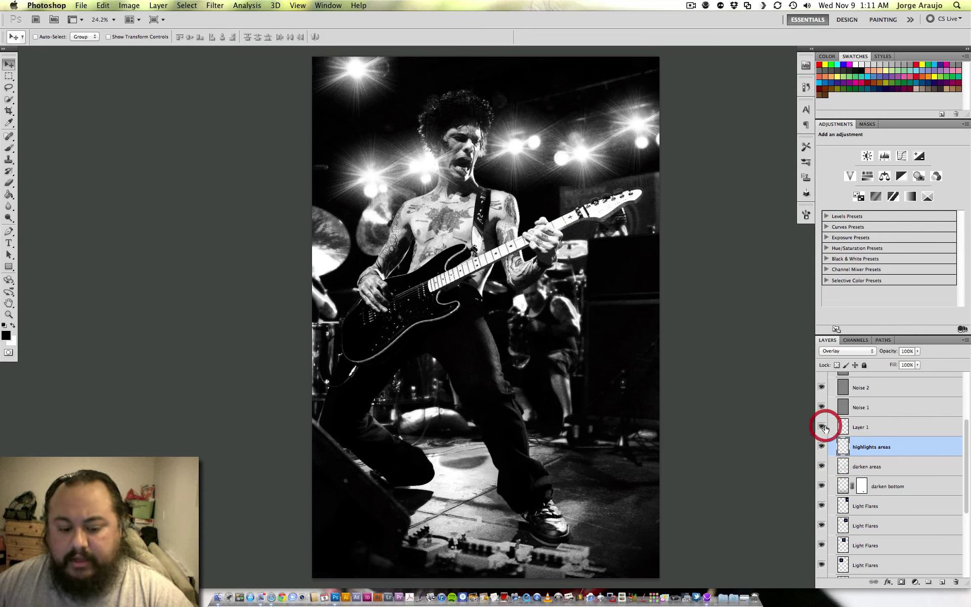
click(823, 427)
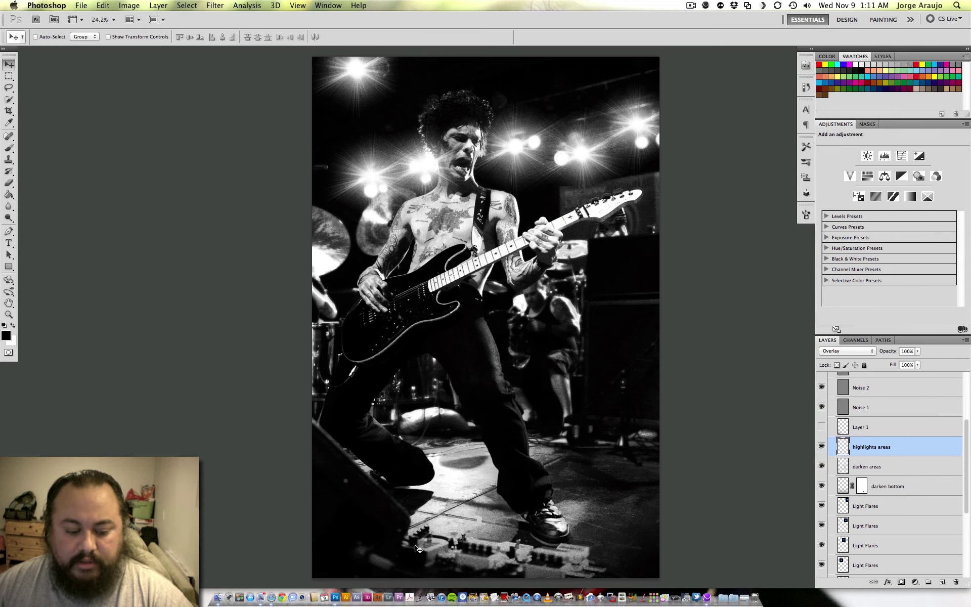
drag(418, 491, 431, 380)
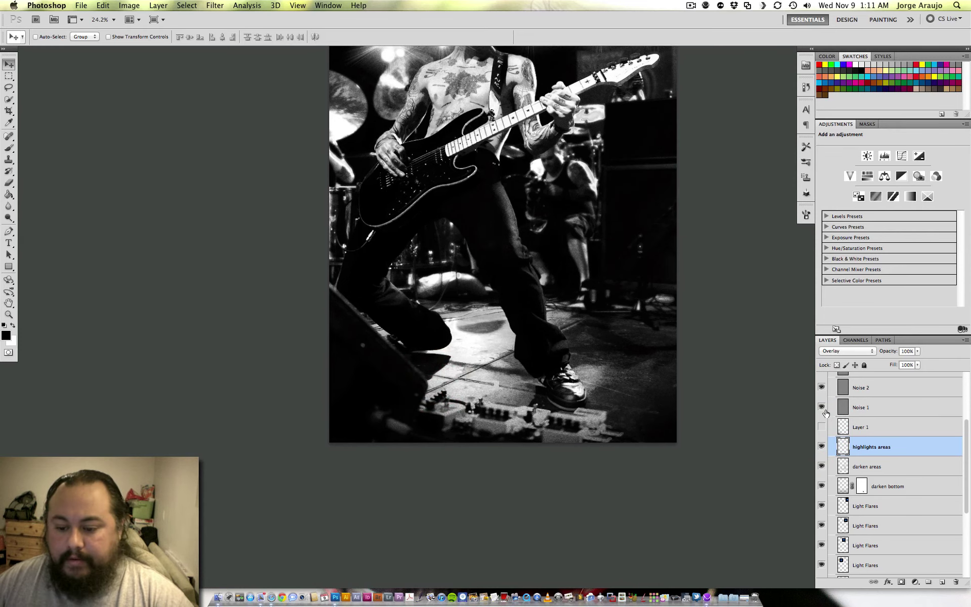
click(823, 427)
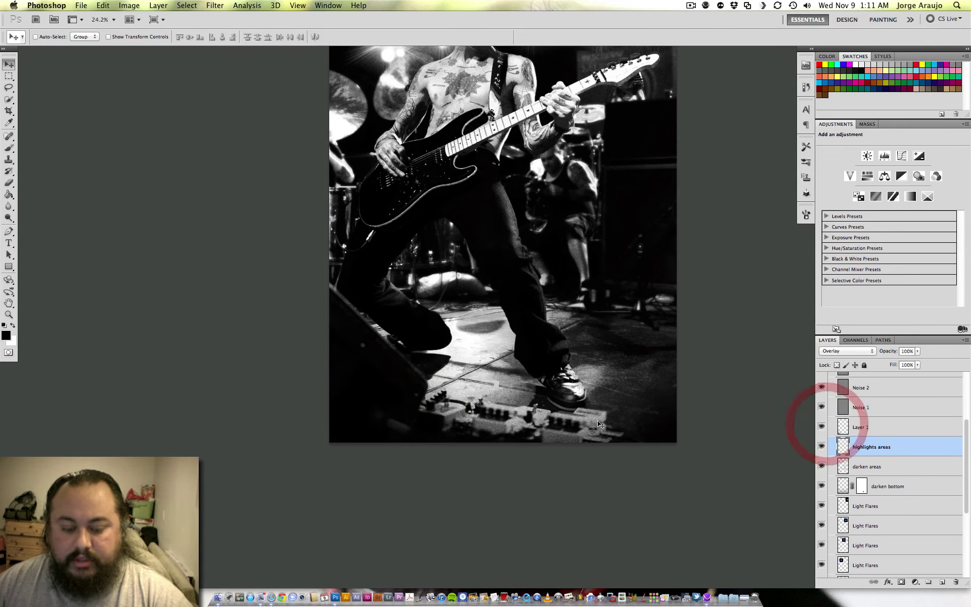
key(ctrl+minus)
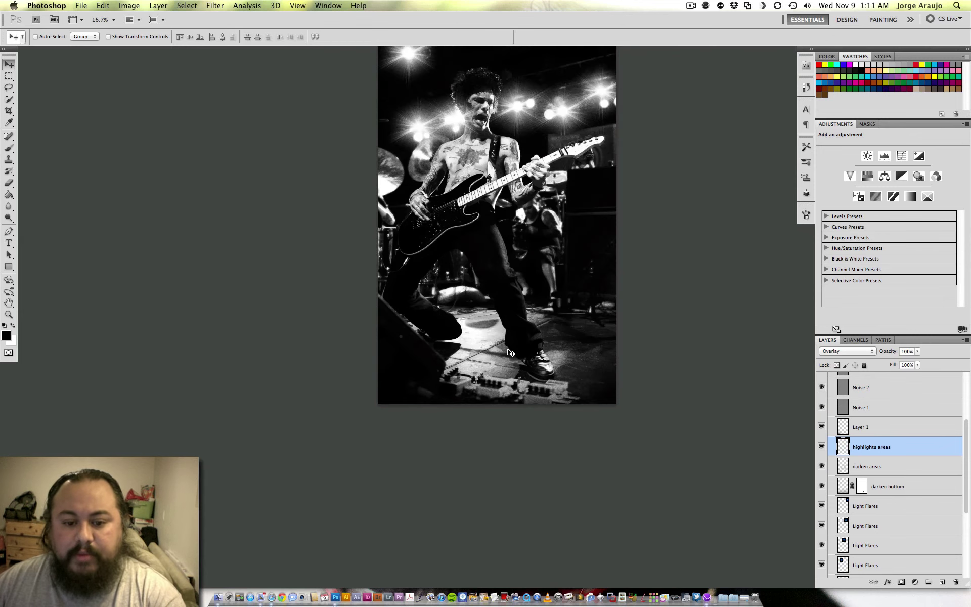
key(ctrl+0)
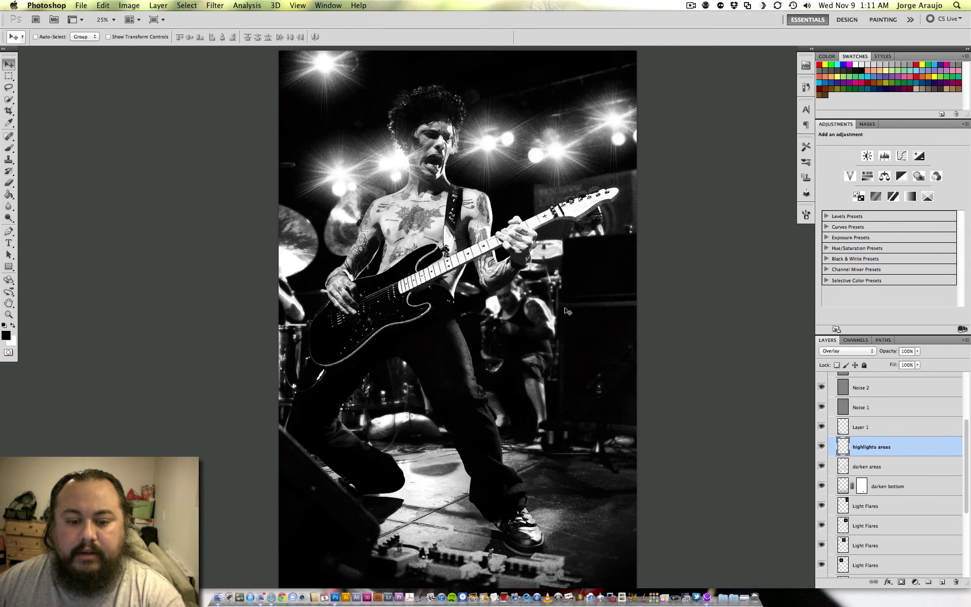
key(ctrl+minus)
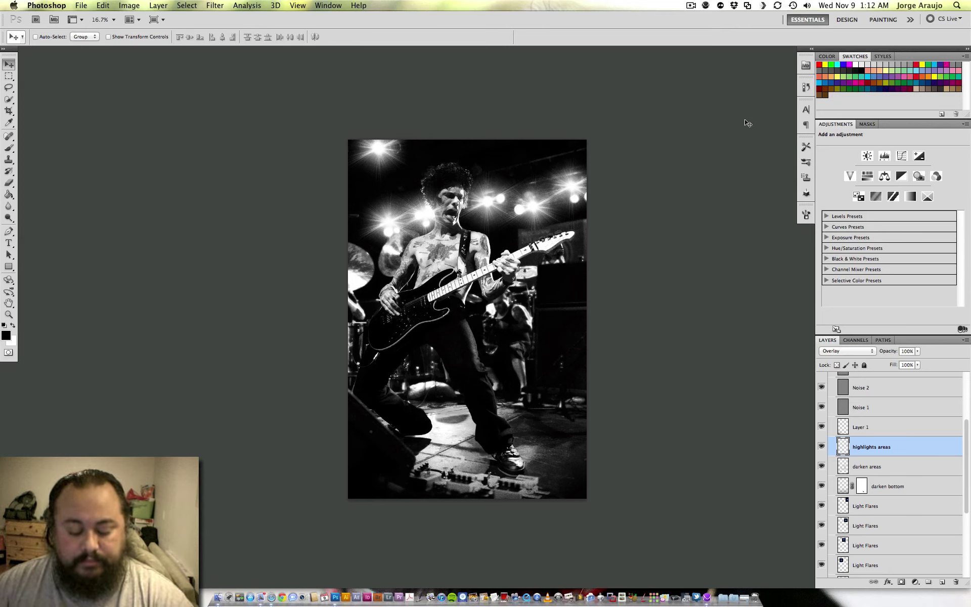
click(691, 6)
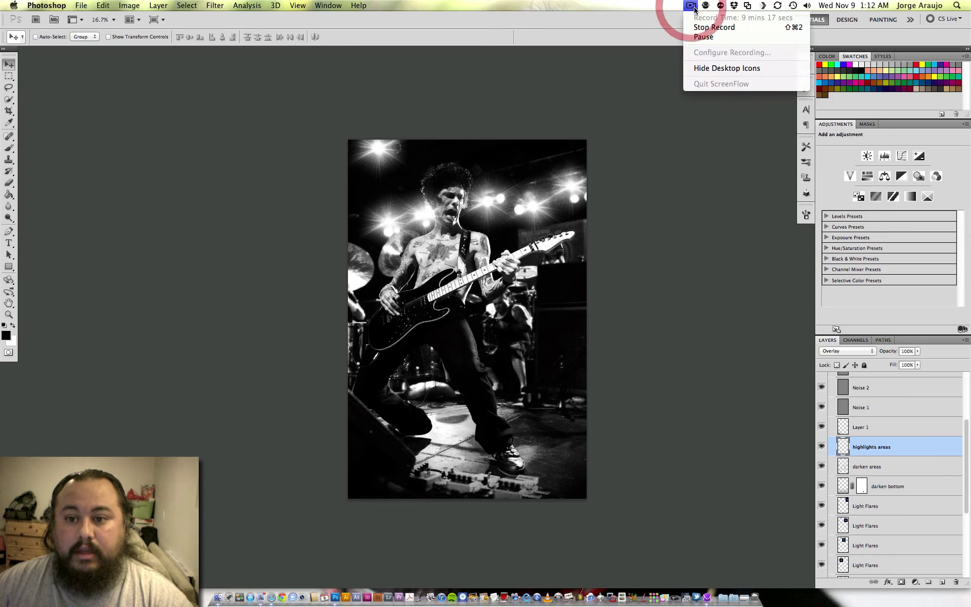